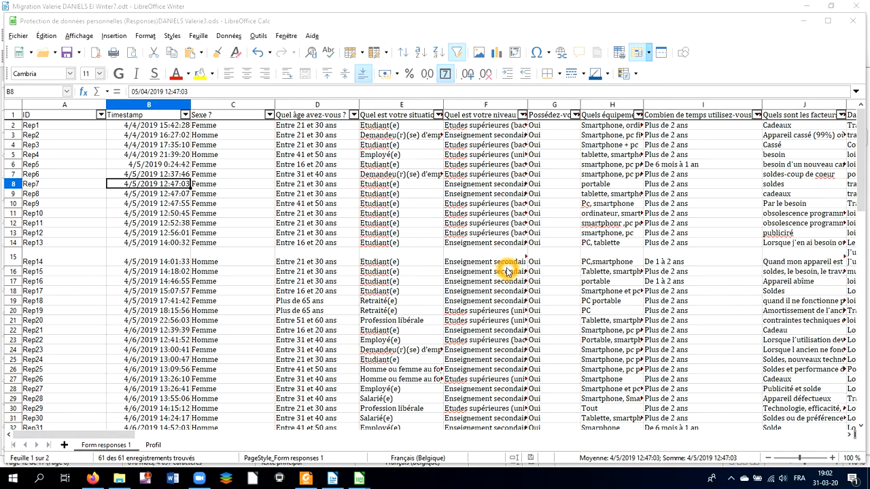
Step: Start a new pivot table using the current selection as its source
click(363, 480)
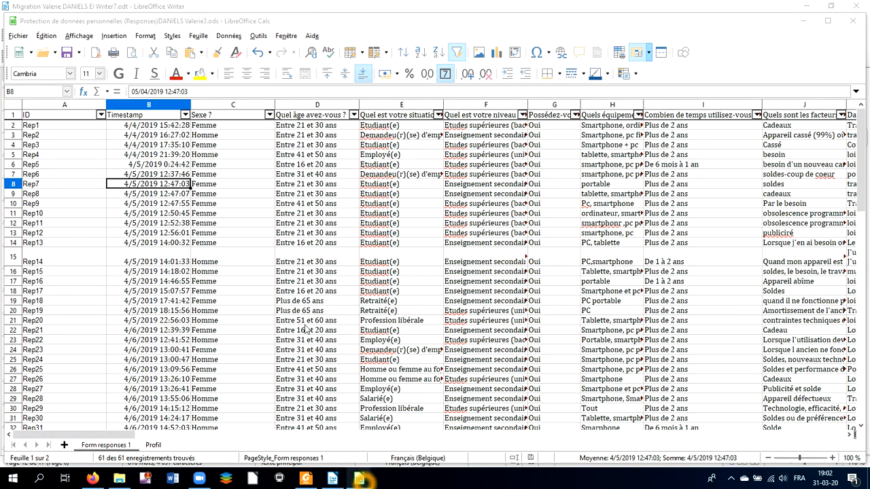
click(117, 37)
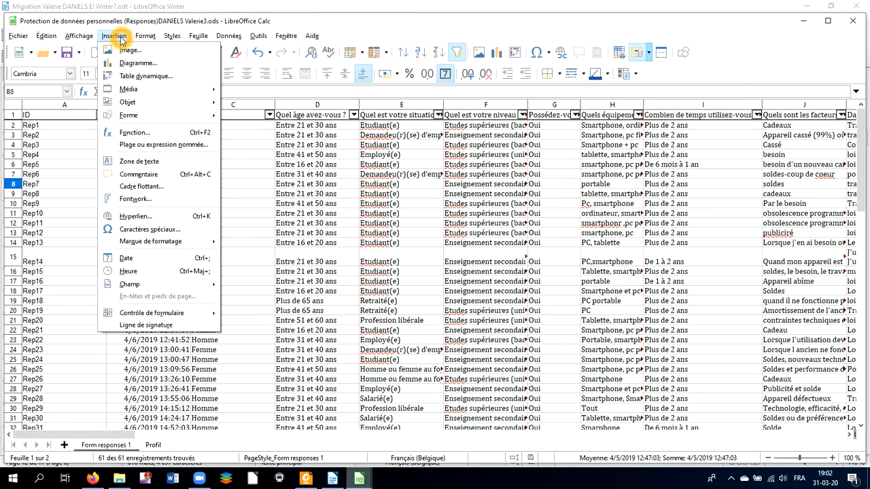
click(129, 76)
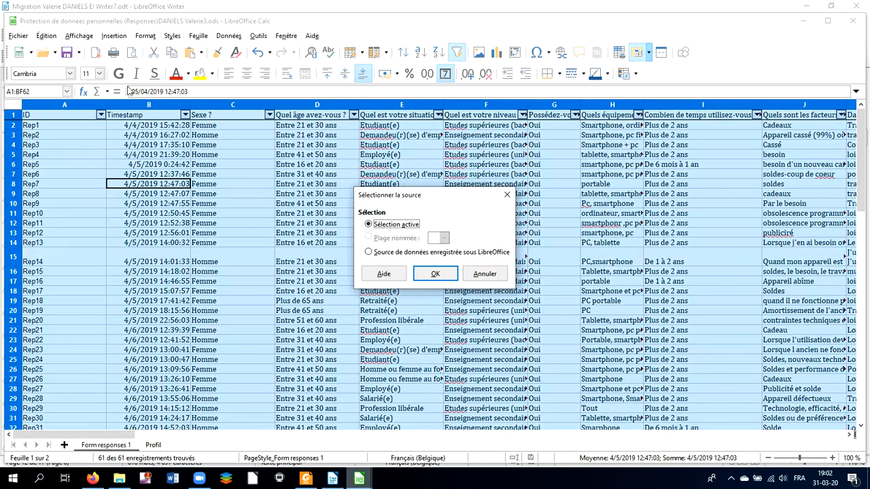
click(207, 239)
click(267, 239)
click(435, 274)
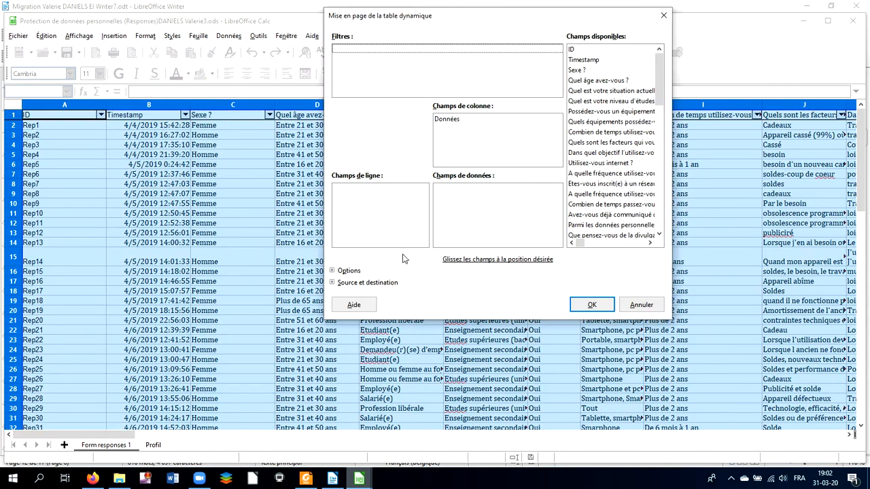
Step: Add the ID field to the data fields and change its function to Nombre
click(511, 88)
drag(578, 53, 530, 194)
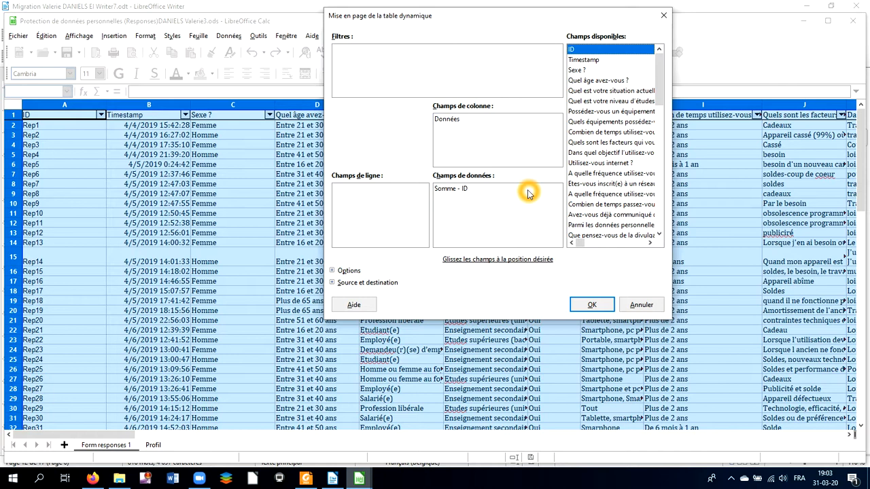
click(451, 192)
double_click(452, 193)
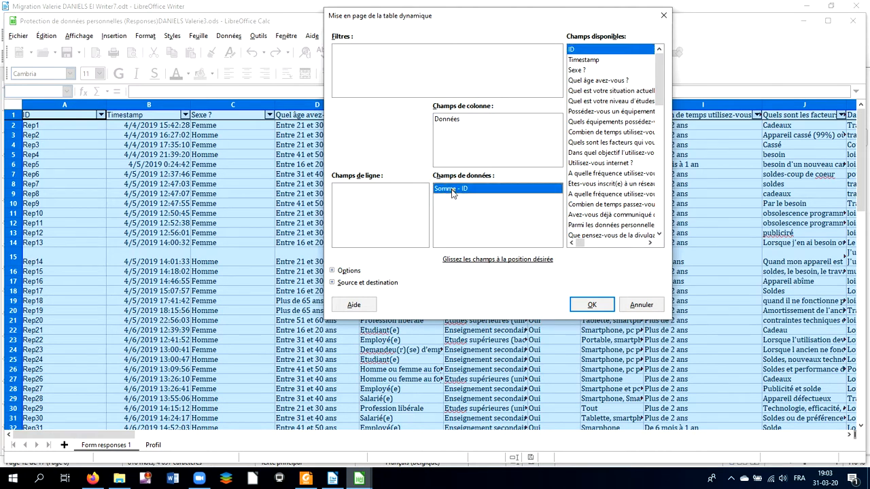
double_click(452, 192)
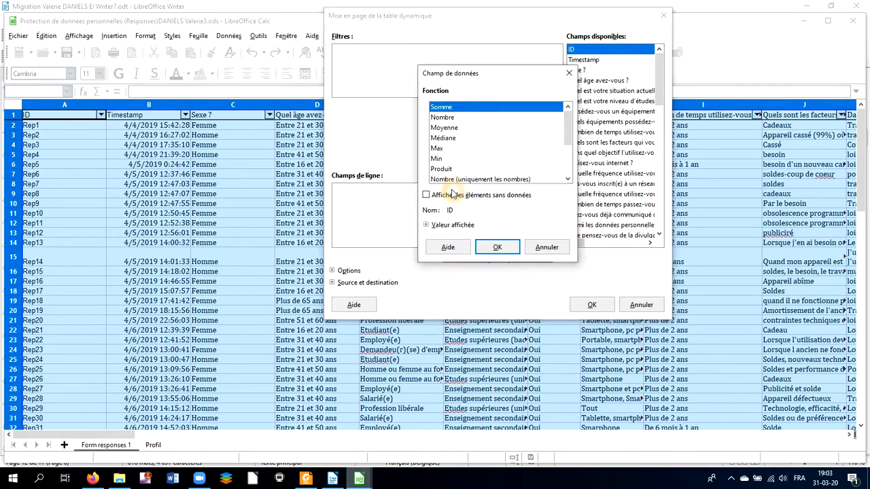
click(442, 117)
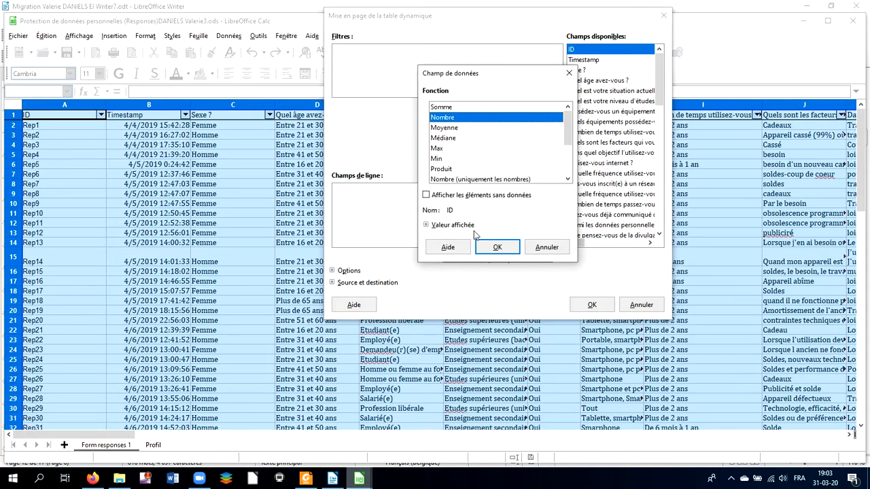
click(495, 248)
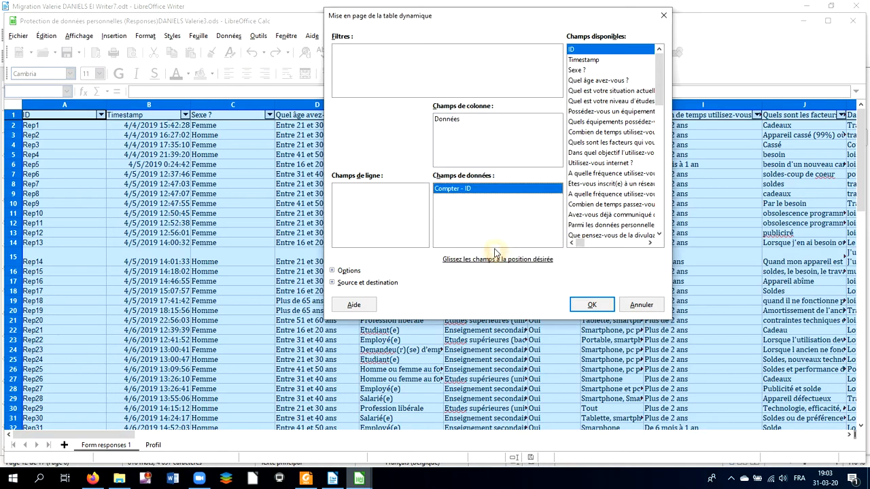
Step: Place the Sexe ? field in the pivot table filters
click(490, 247)
click(488, 214)
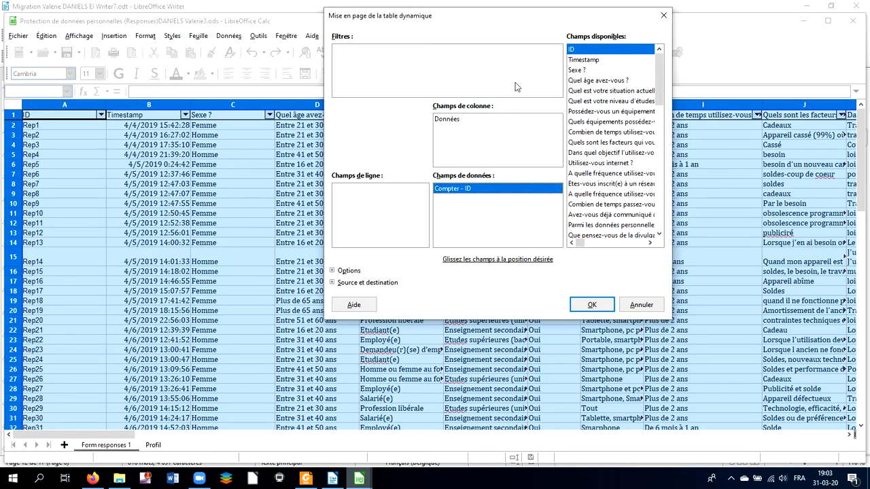
click(578, 72)
drag(578, 72, 448, 65)
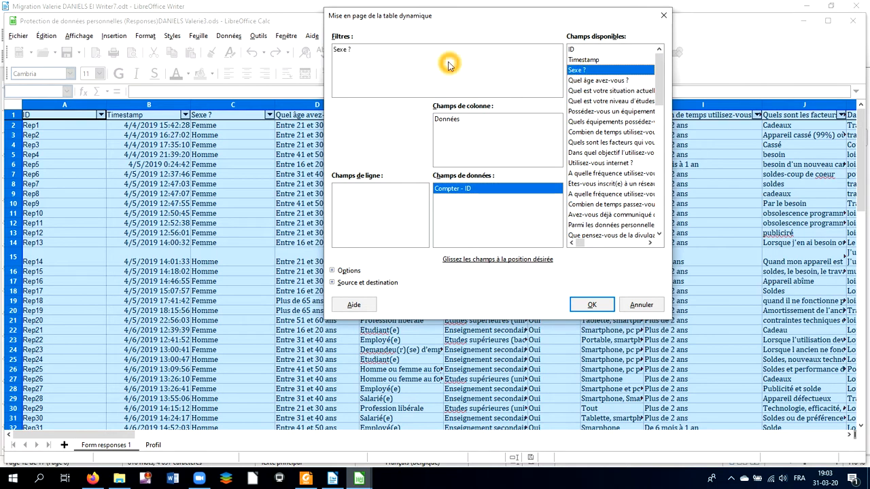
Step: Put the Quel âge avez-vous ? field in the row fields
click(577, 82)
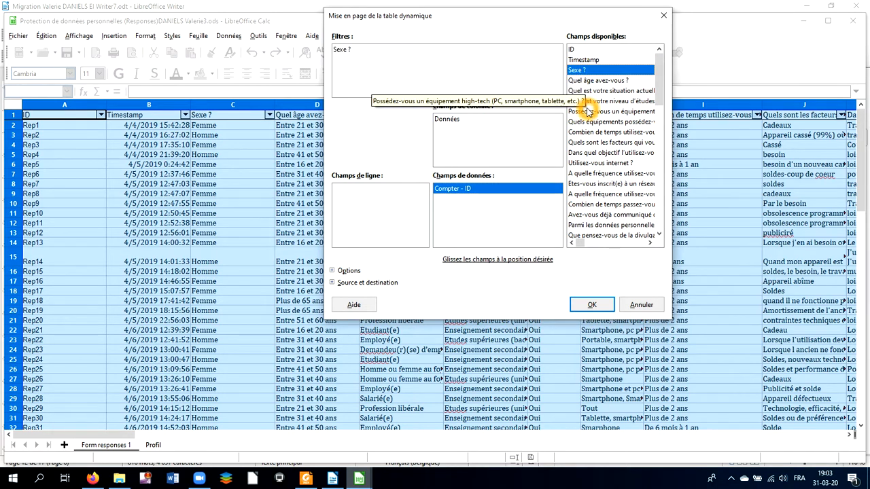
click(595, 83)
drag(595, 82, 399, 201)
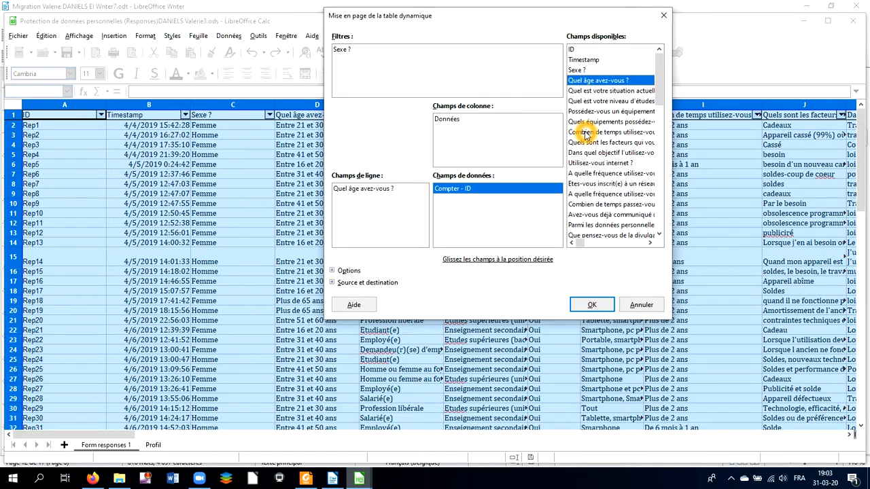
Step: Add the Combien de temps utilisez-vous field to the column fields and create the pivot table on a new sheet
drag(586, 135, 540, 139)
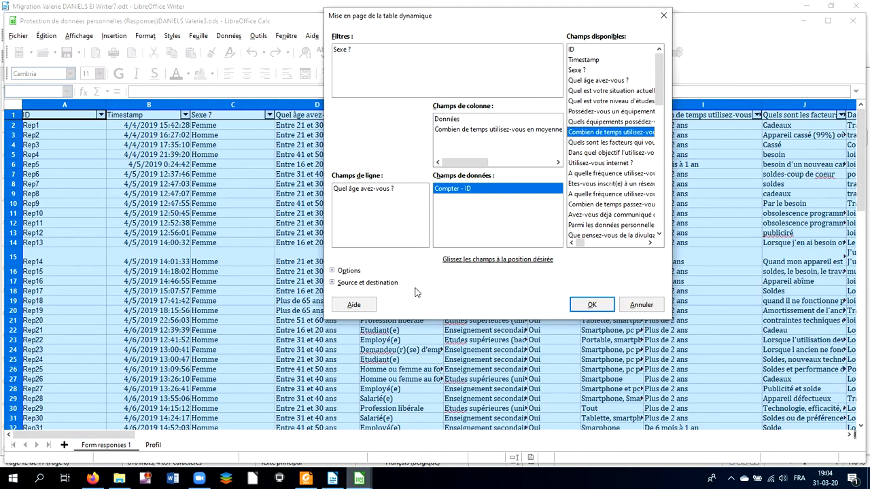
click(333, 283)
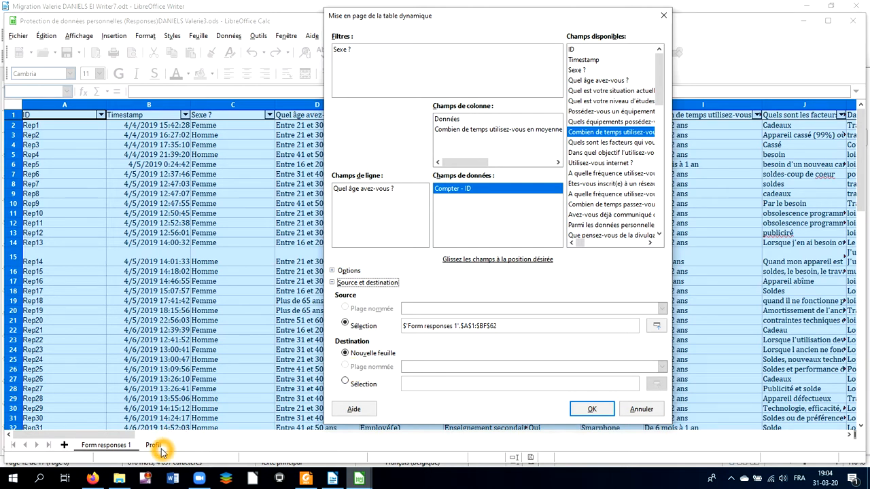
click(594, 410)
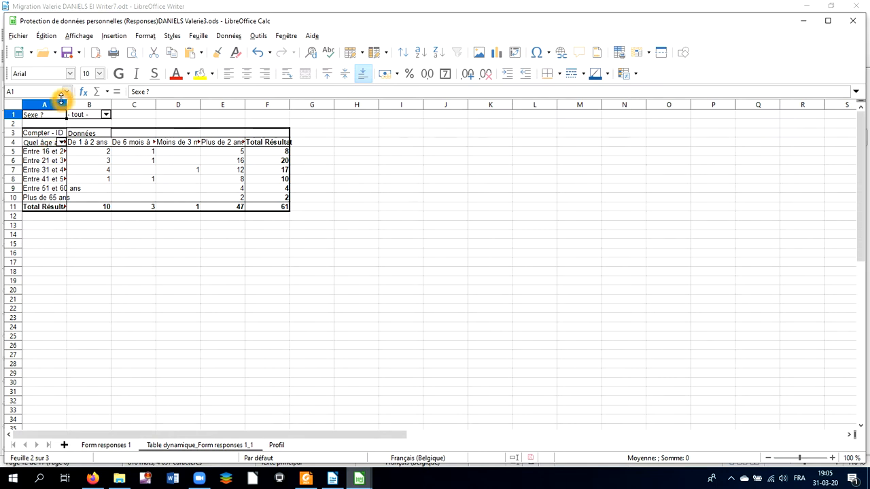
Step: Widen column A of the pivot table slightly
drag(66, 102, 71, 102)
click(94, 105)
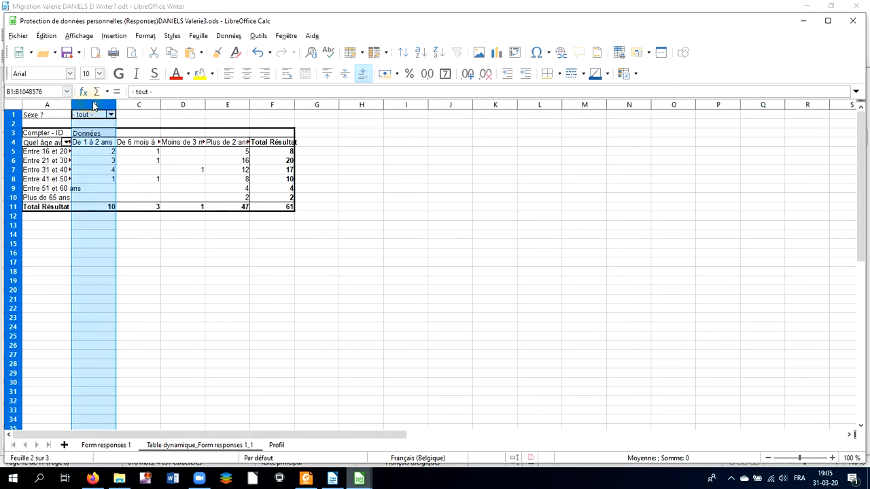
click(108, 169)
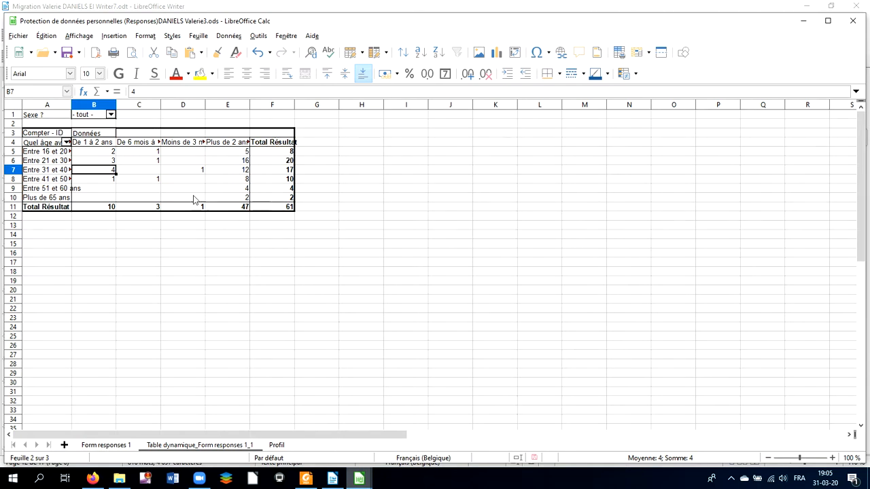
Step: Filter the pivot table by Sexe to show only Femme
click(111, 116)
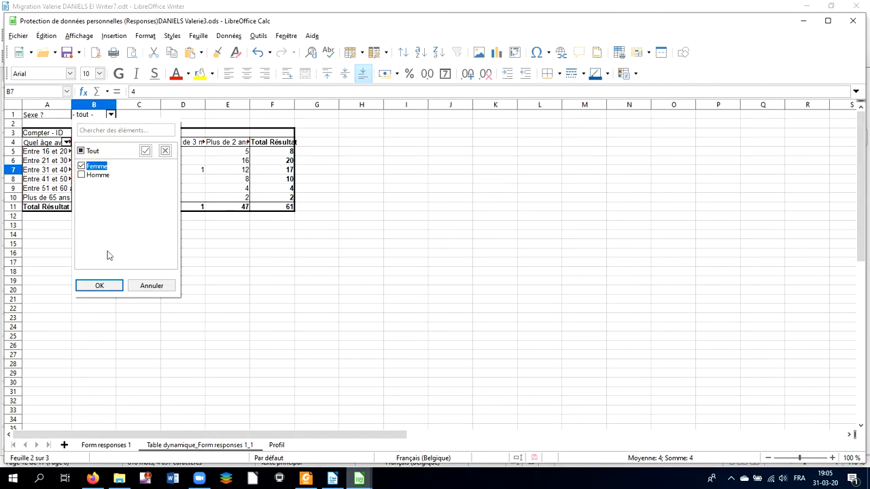
click(103, 285)
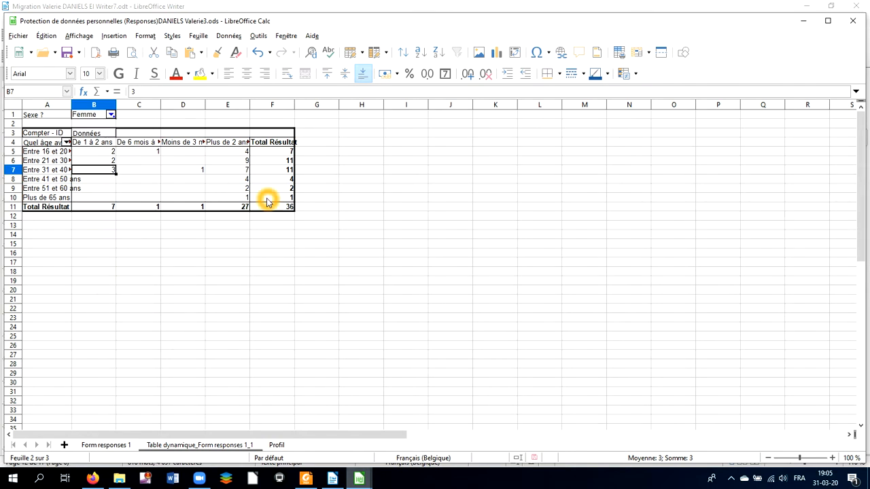
Step: Re-include Homme in the Sexe filter so both sexes are shown
click(112, 115)
click(99, 175)
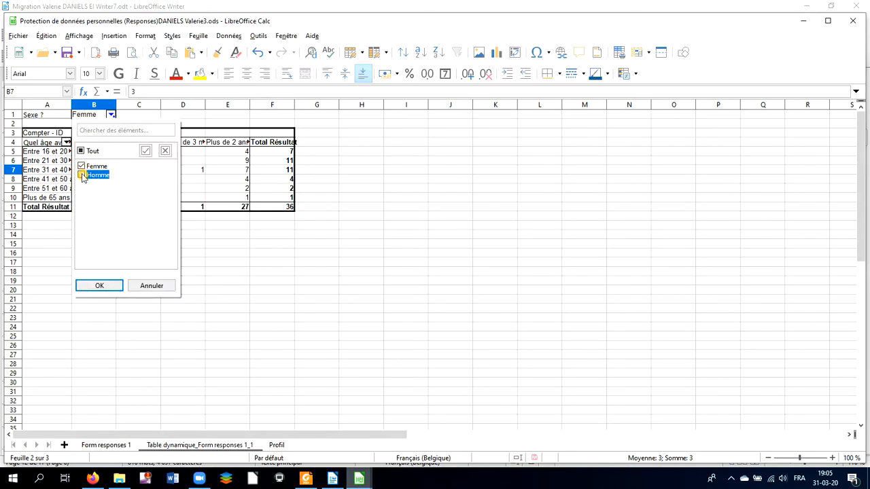
click(111, 286)
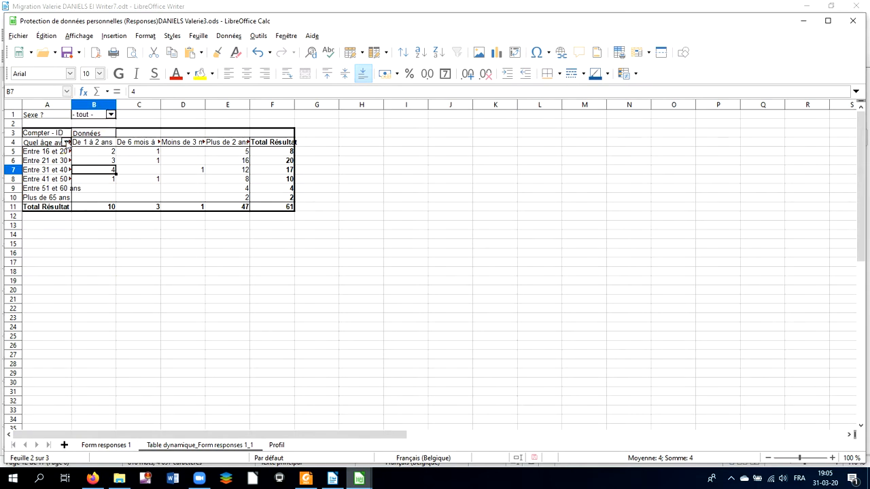
Step: Toggle age categories in the age row filter and confirm with all ages selected
click(67, 142)
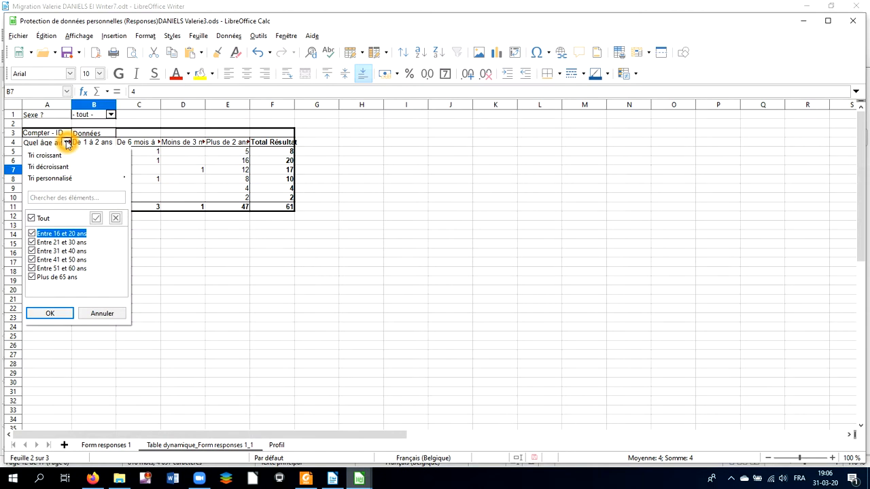
click(31, 277)
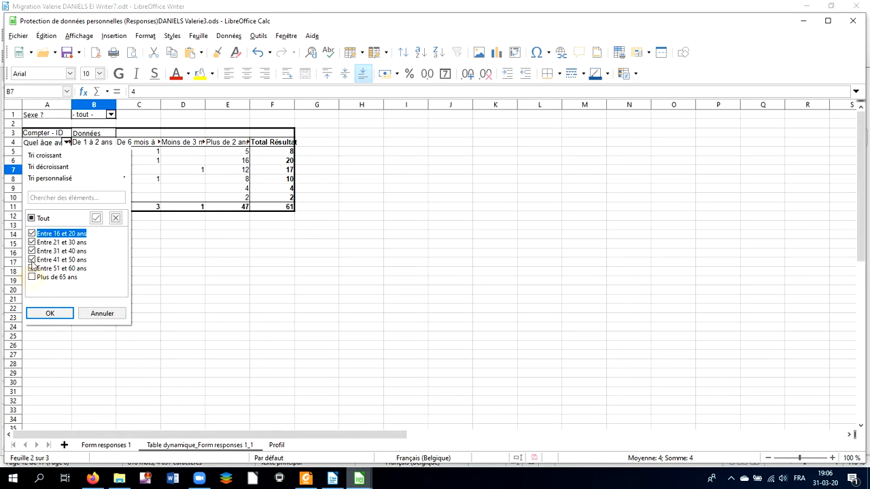
click(31, 269)
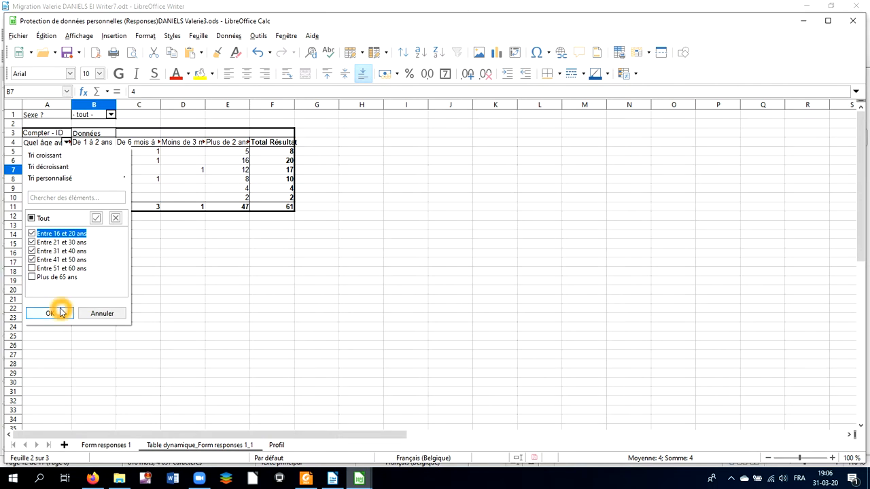
click(31, 269)
click(32, 277)
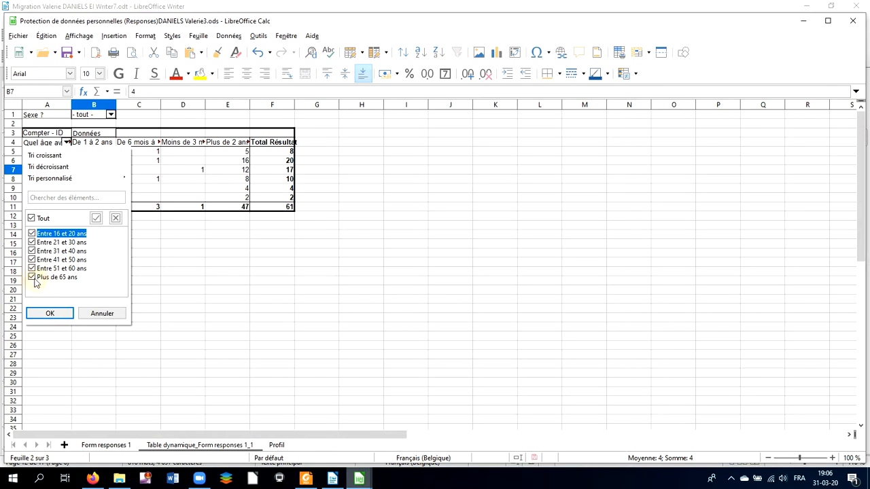
click(49, 311)
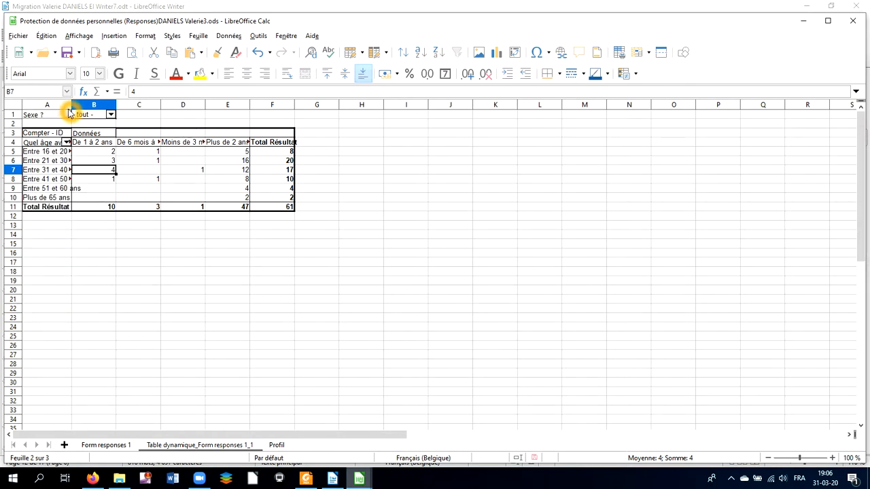
Step: Widen column A to fit the full age labels
drag(71, 108, 93, 108)
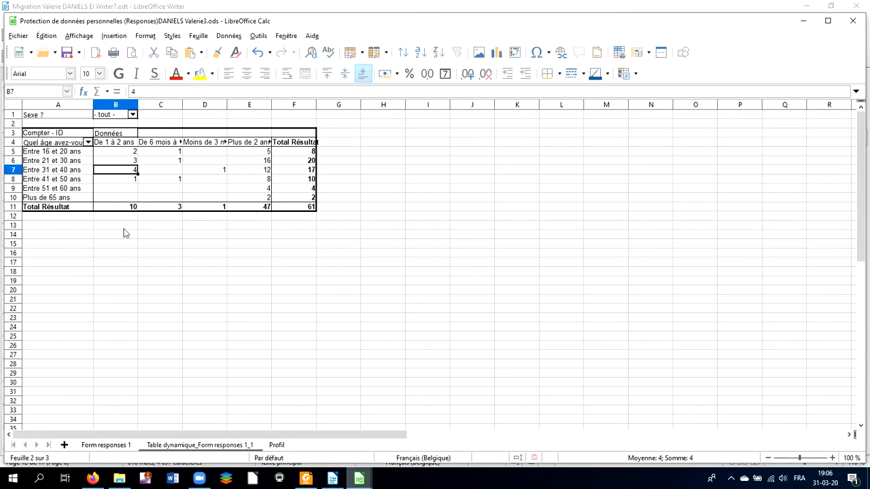
click(136, 273)
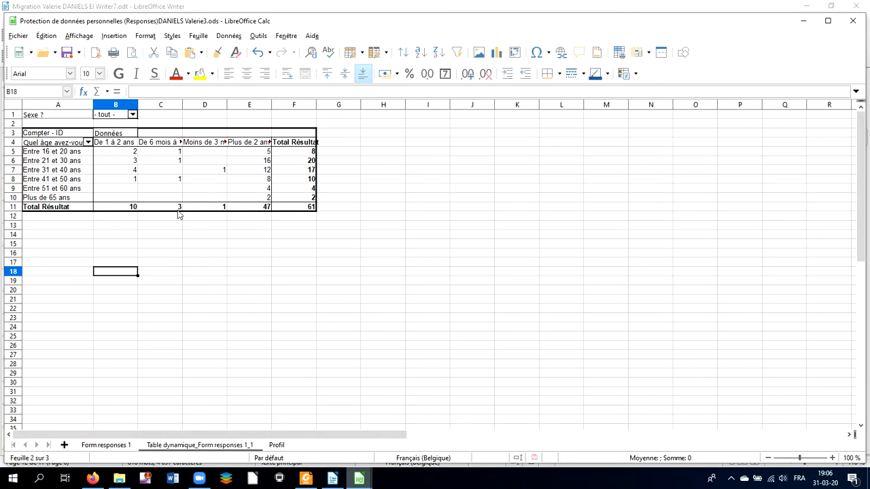
Step: Open the pivot table layout and set the Compter - ID data field to display values as % de la ligne
click(188, 169)
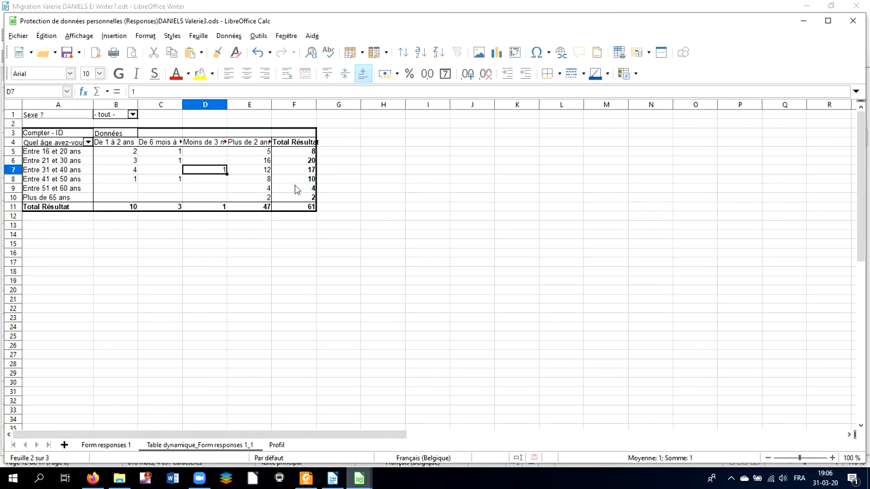
right_click(224, 161)
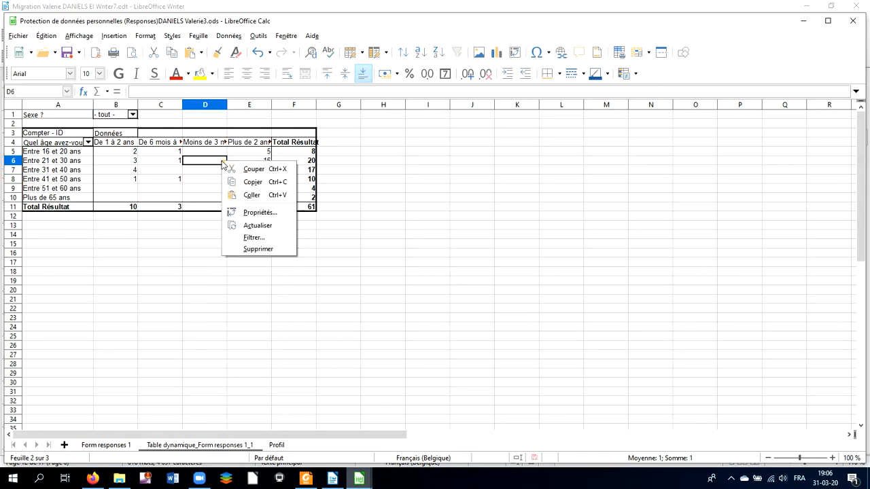
click(251, 215)
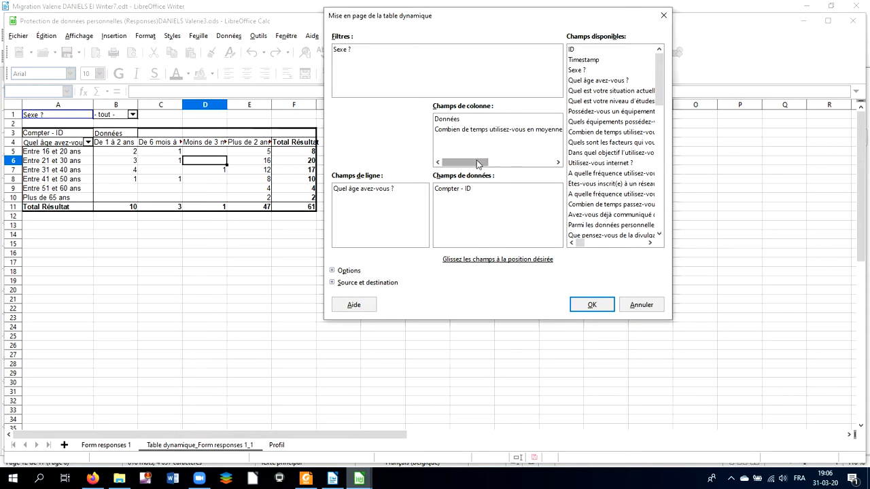
click(453, 190)
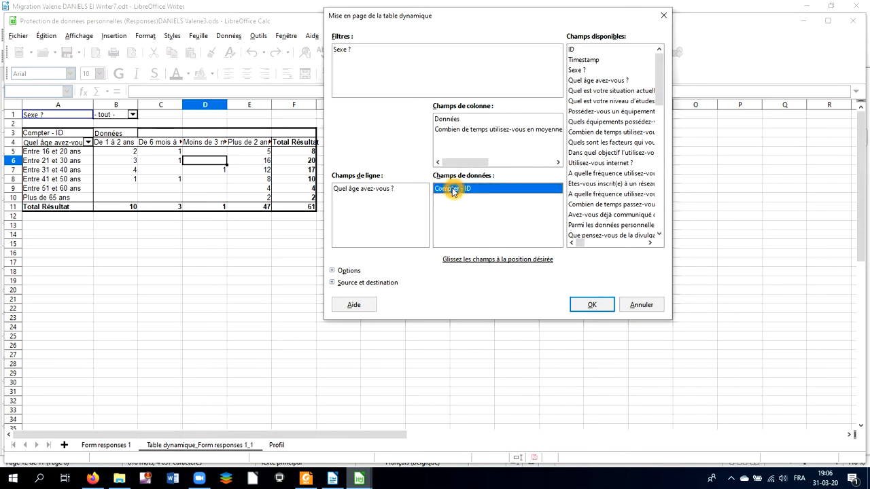
double_click(454, 190)
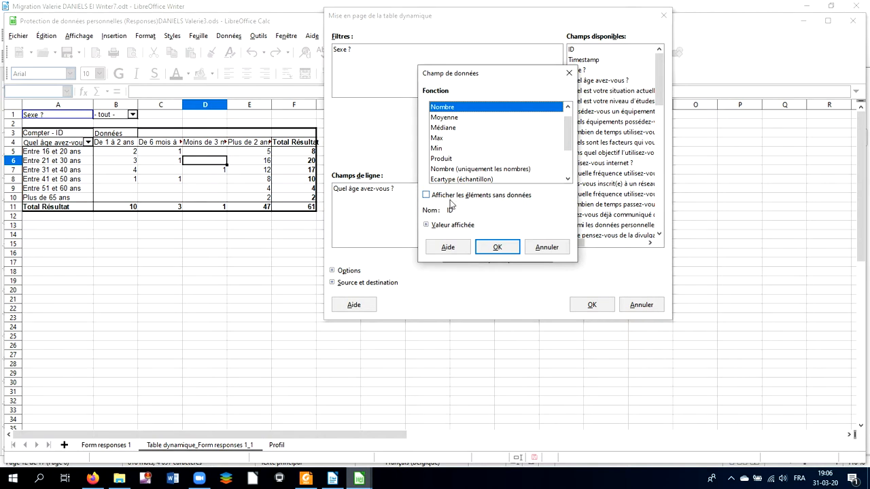
click(426, 225)
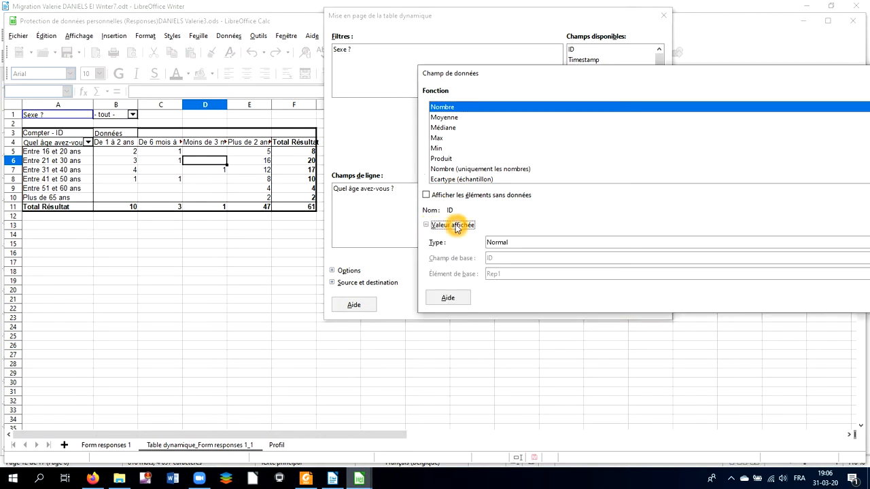
click(521, 247)
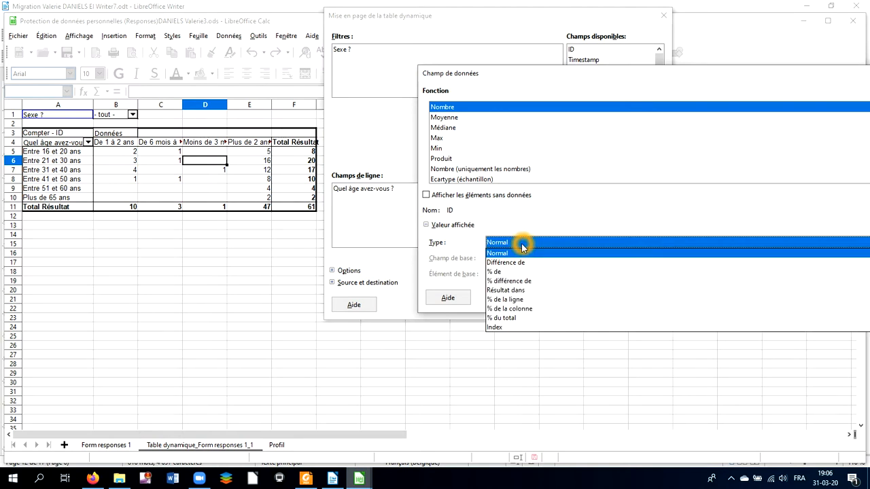
click(514, 300)
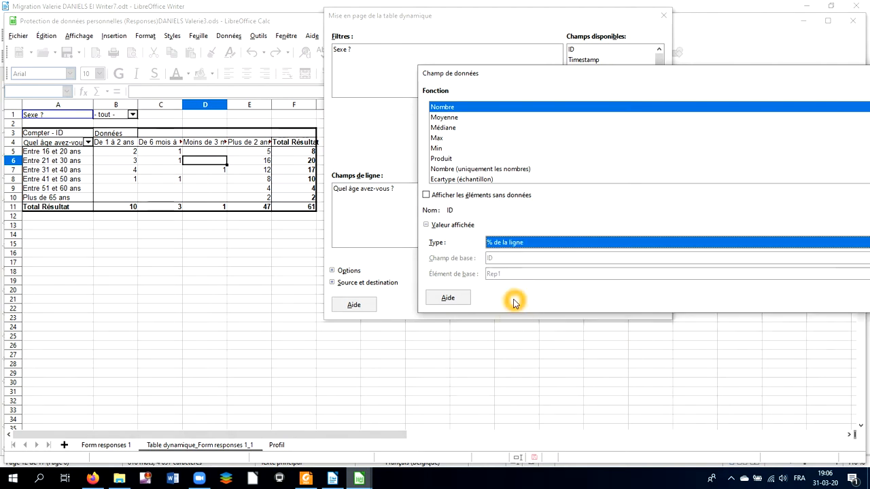
double_click(542, 107)
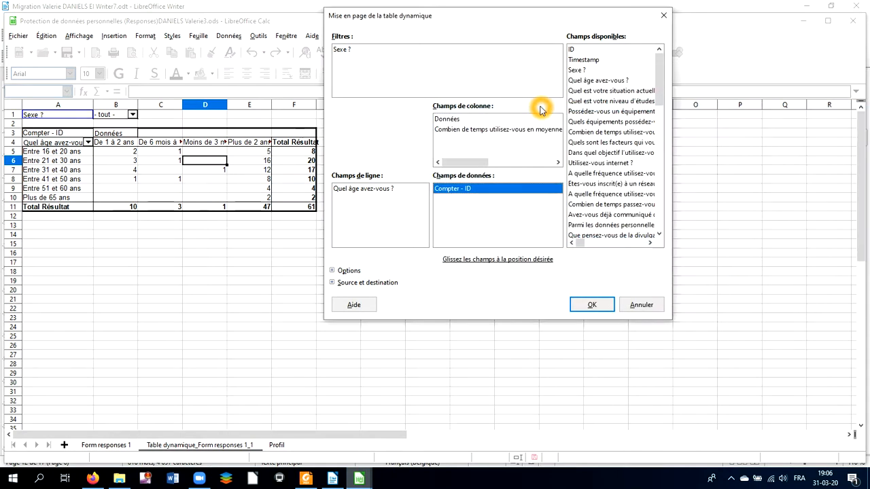
click(605, 308)
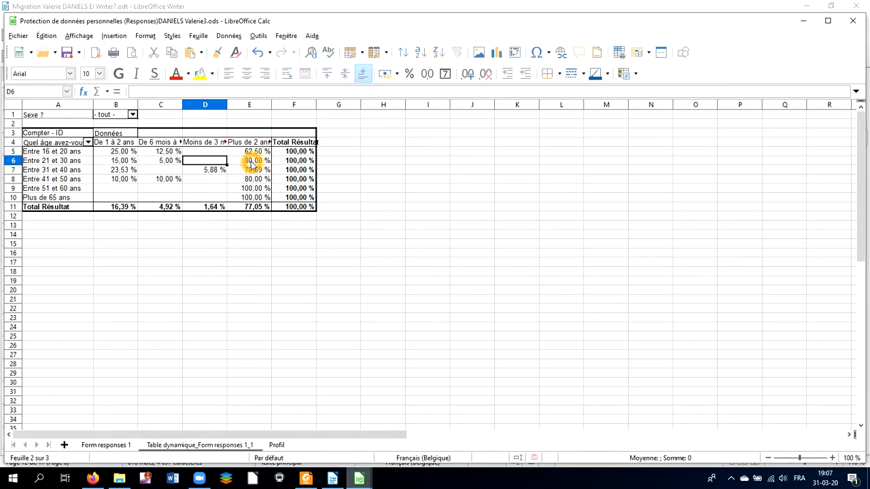
Step: Insert a chart from the pivot table as a stacked (Empilé) bar chart
click(165, 162)
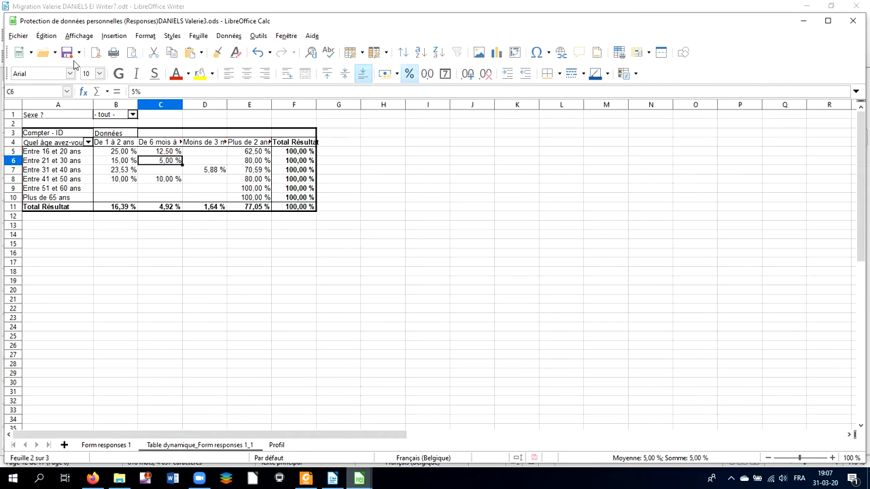
click(114, 37)
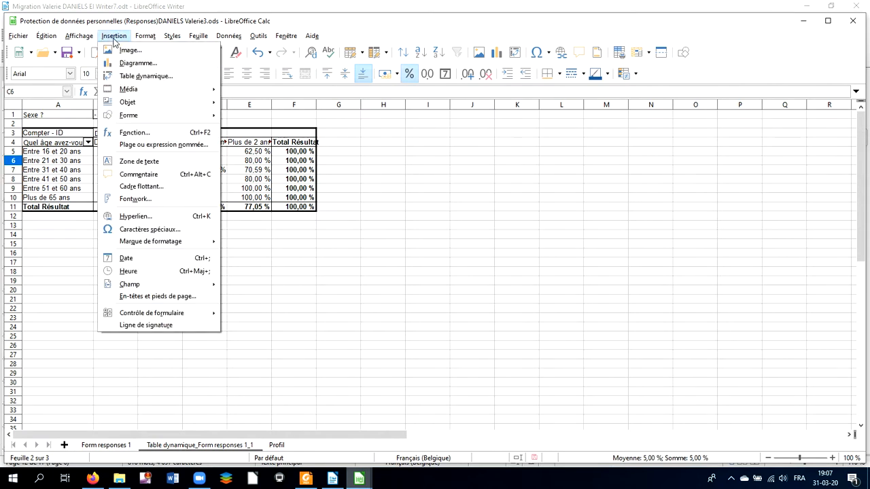
click(126, 62)
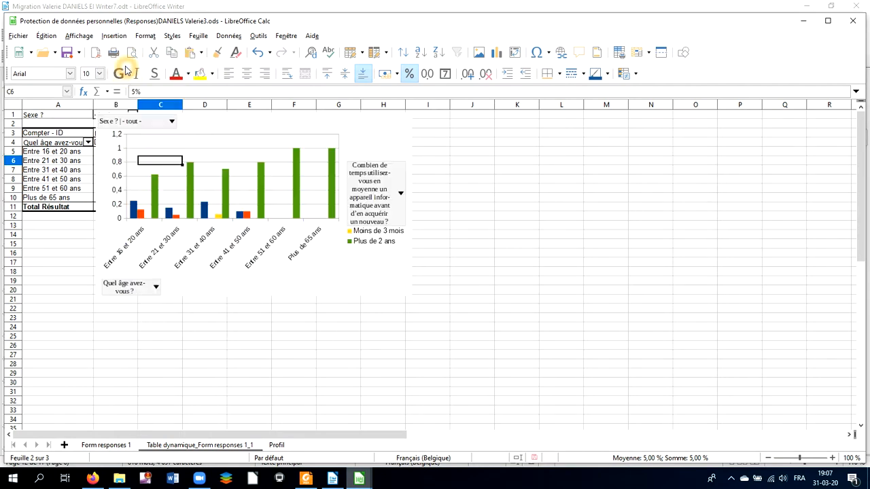
click(279, 100)
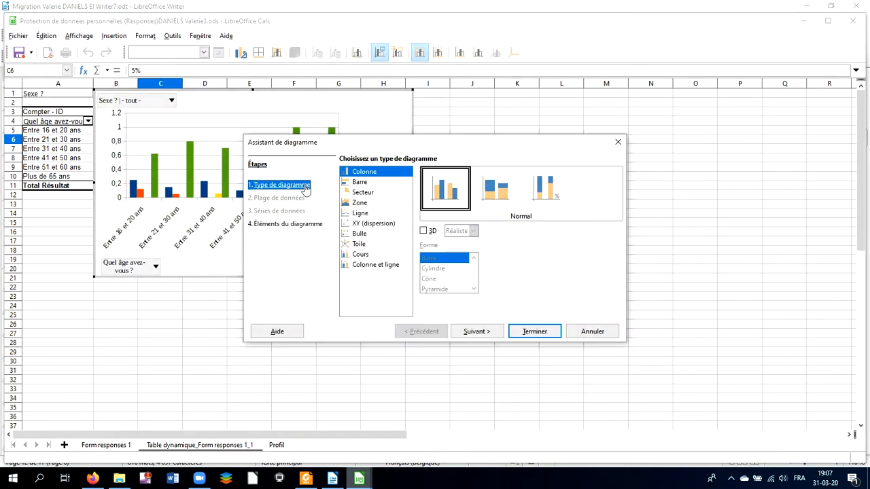
click(354, 183)
click(354, 184)
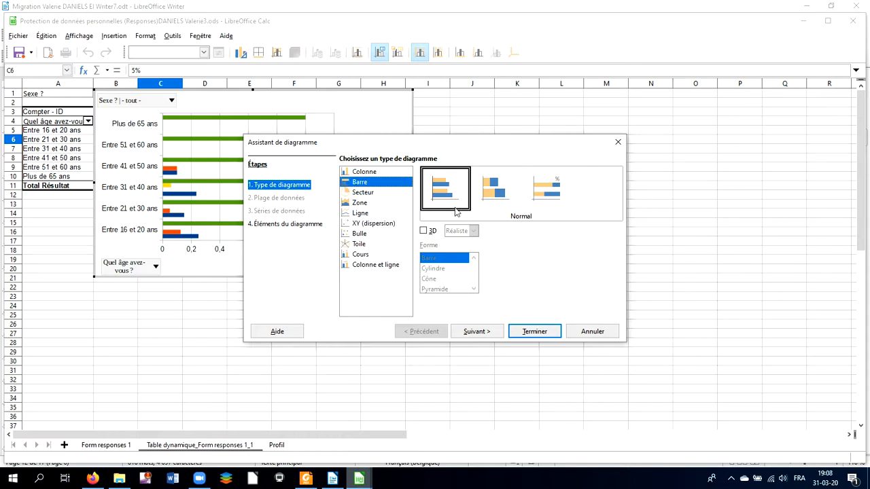
click(490, 198)
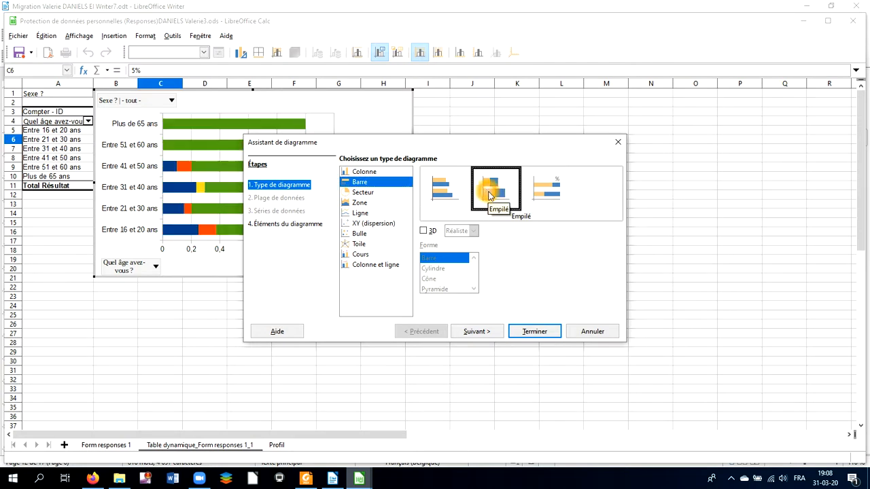
click(528, 335)
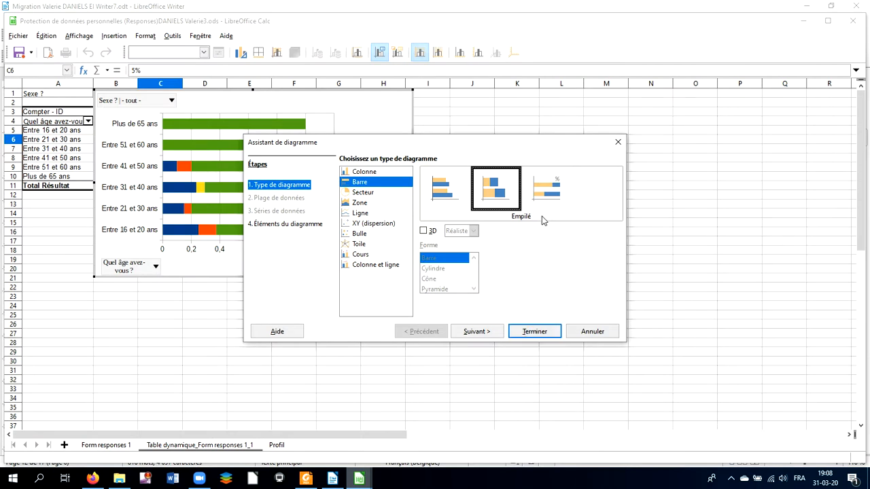
click(528, 331)
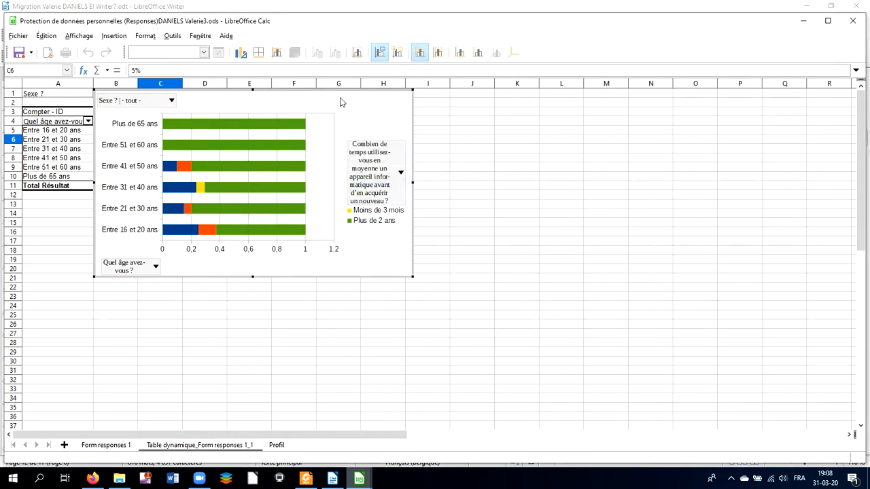
Step: Move the chart below the pivot table, starting around row 13
click(356, 110)
click(437, 122)
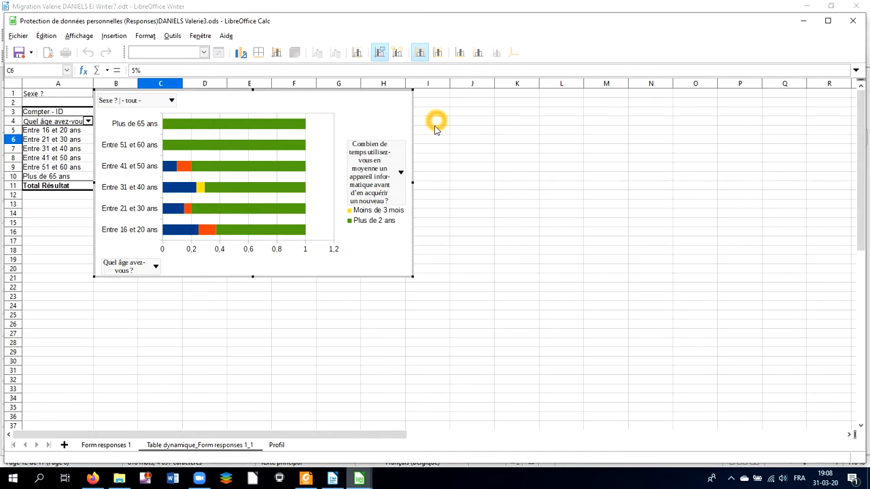
drag(360, 126, 318, 233)
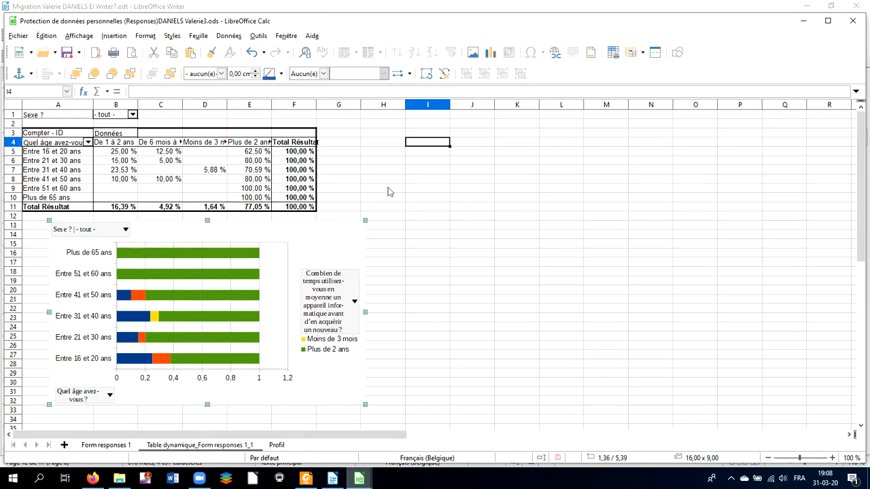
click(478, 191)
Step: Stretch the chart taller by dragging its bottom edge, to about 16 × 10.7 cm
click(123, 260)
click(113, 264)
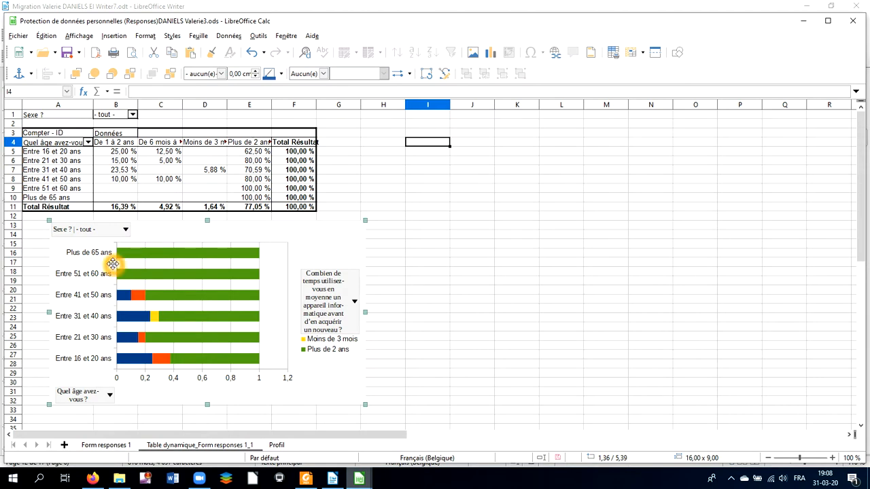
click(116, 264)
click(324, 354)
click(208, 403)
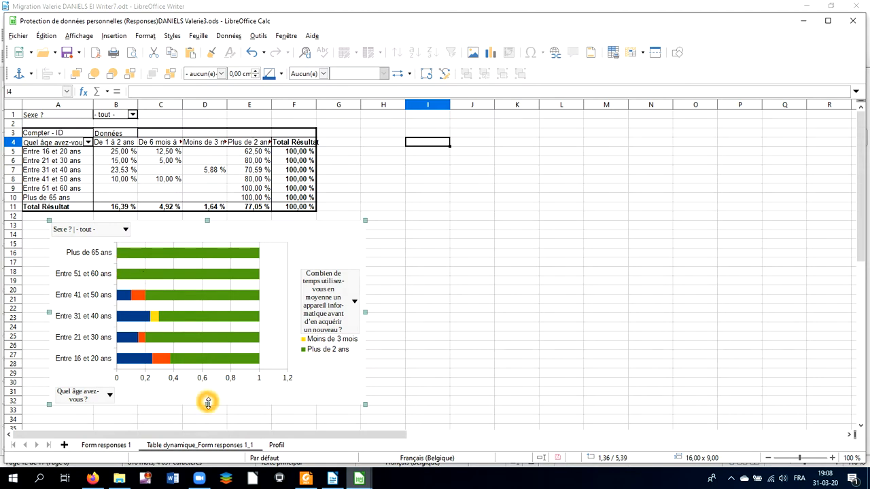
drag(208, 406, 208, 418)
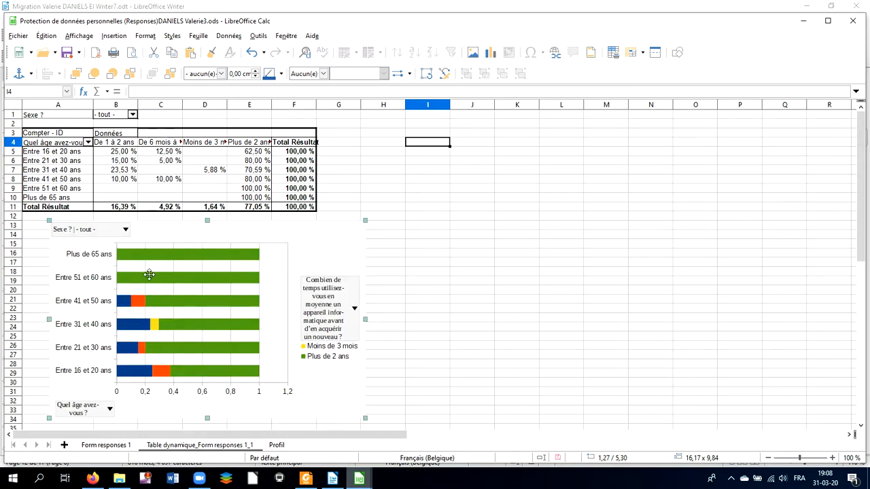
scroll(167, 285, down, 1)
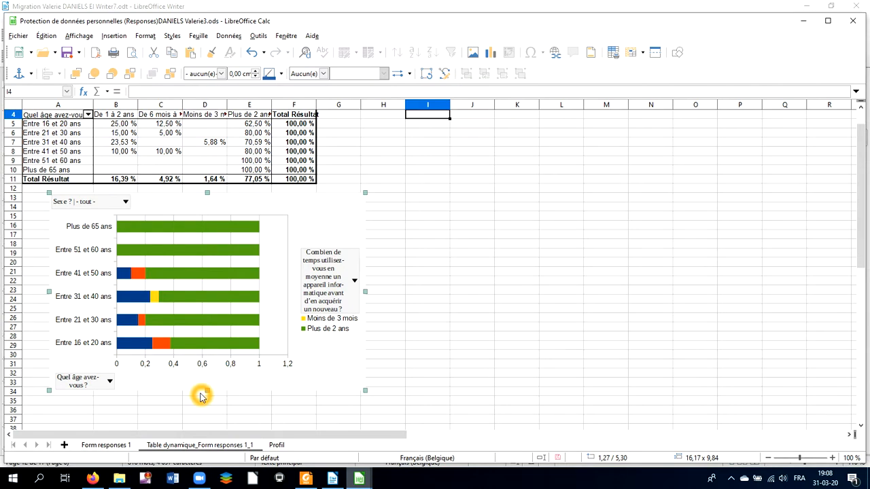
drag(208, 390, 213, 411)
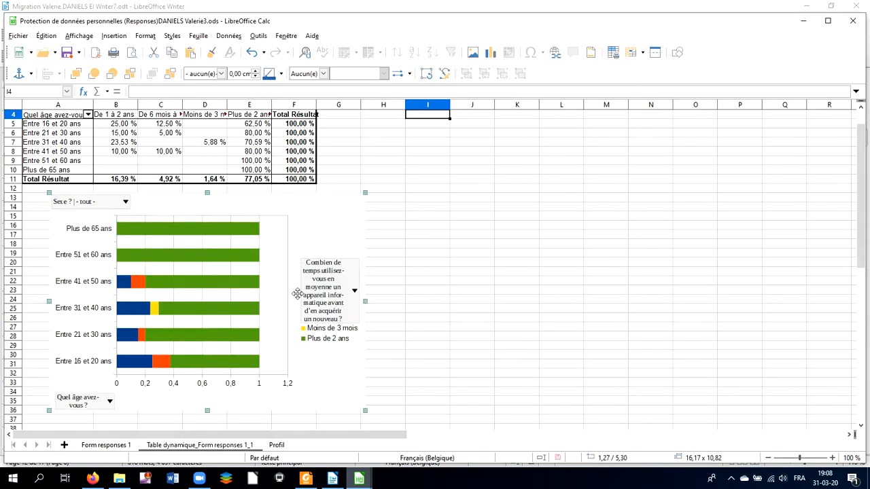
Step: Open the chart legend's usage-duration filter and close it without changing the selection
click(387, 255)
double_click(331, 268)
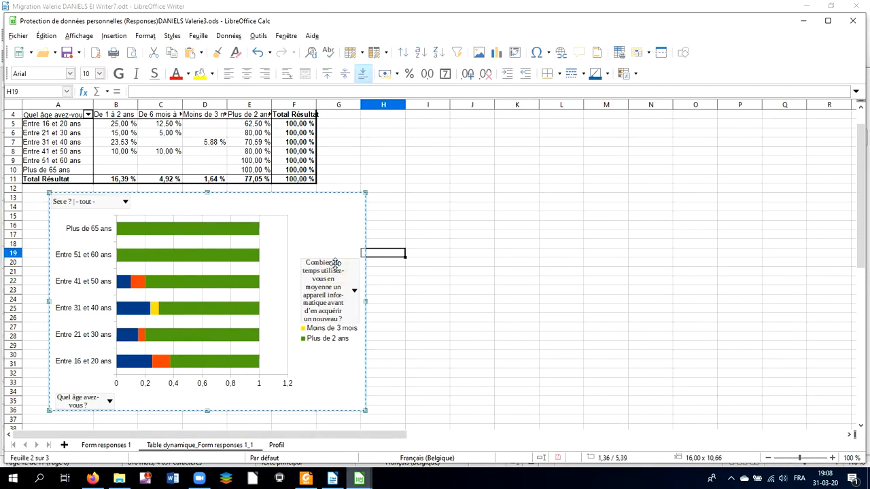
click(328, 253)
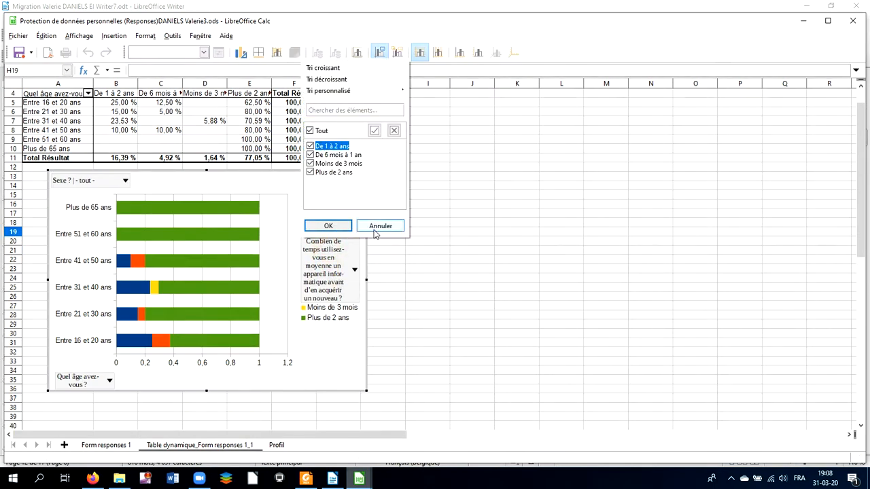
click(379, 226)
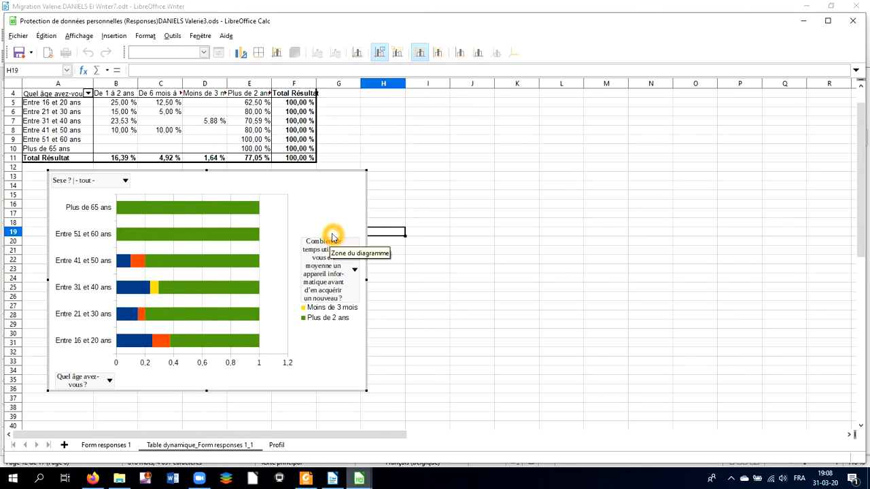
click(333, 239)
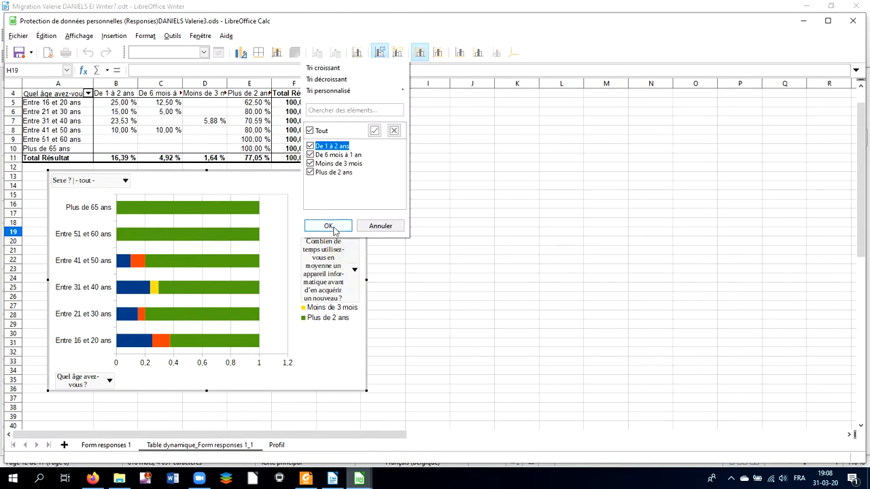
click(330, 306)
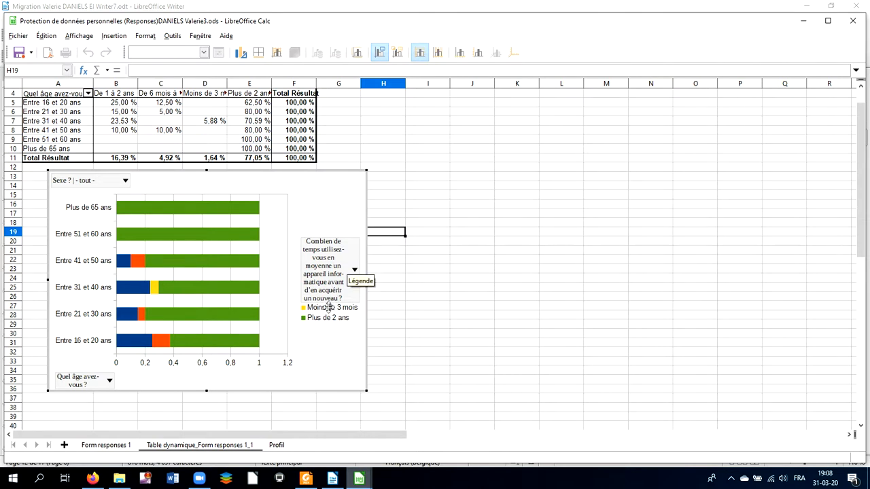
Step: Enlarge the chart legend box downward so more duration entries fit
click(330, 246)
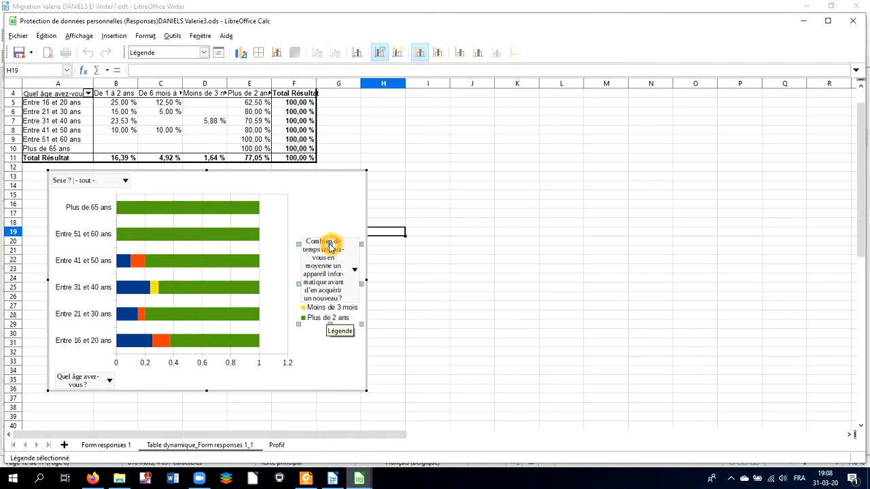
drag(330, 324, 329, 388)
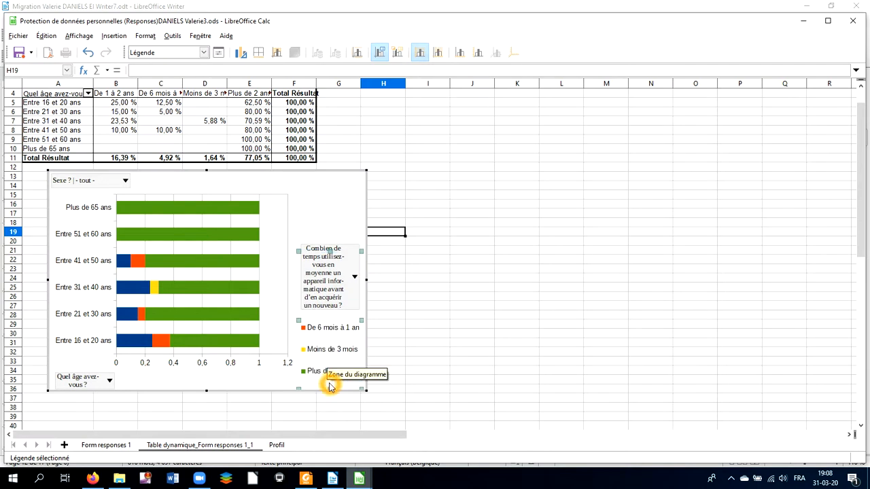
Step: Extend the chart's bottom edge further down so all four legend entries show
click(329, 252)
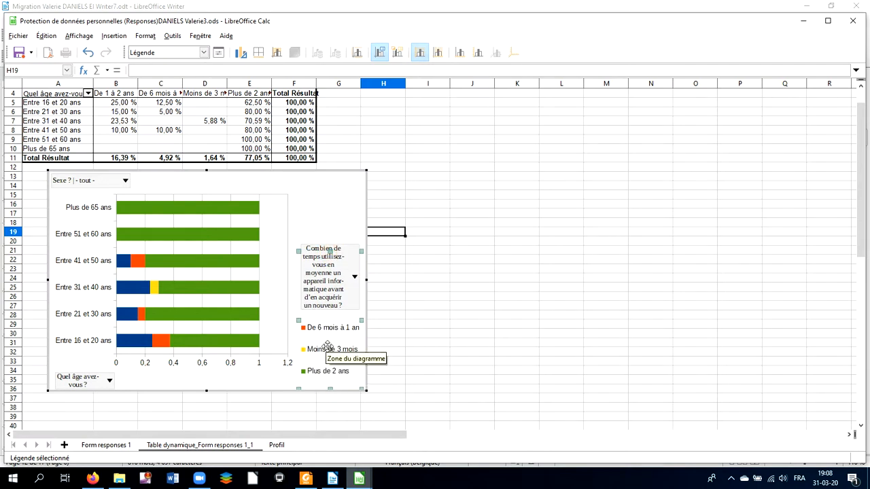
click(207, 392)
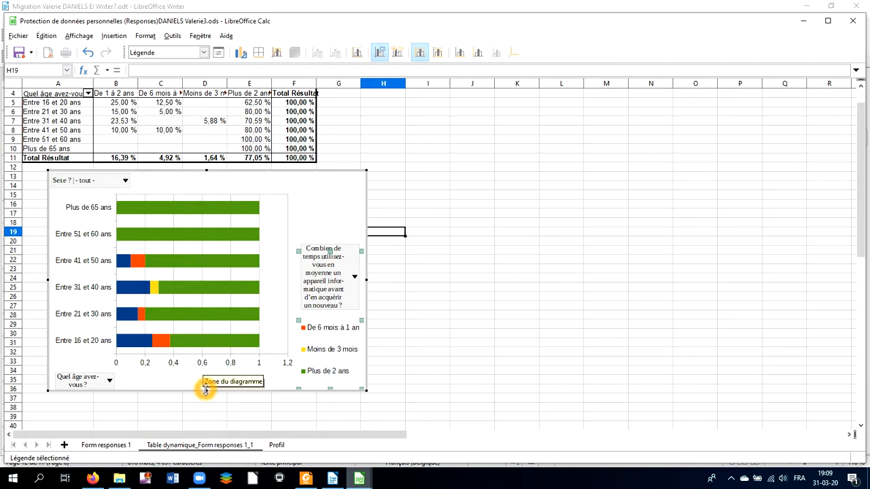
drag(207, 393, 209, 419)
click(212, 419)
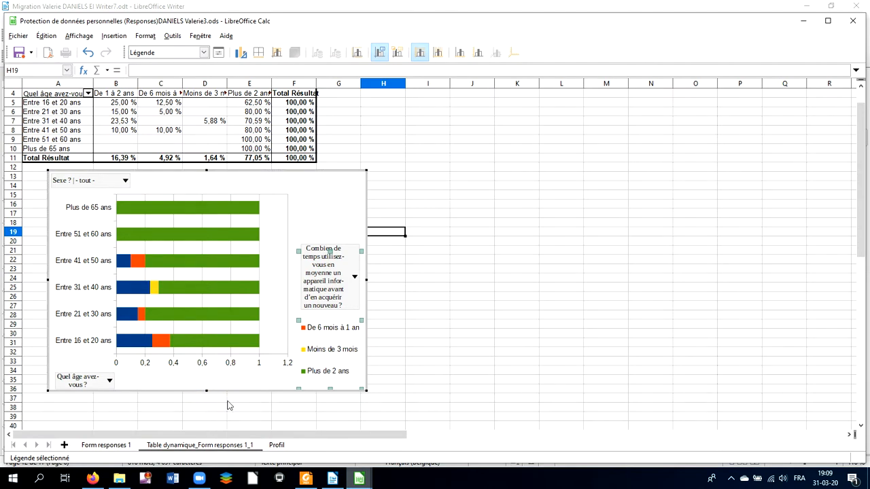
click(338, 259)
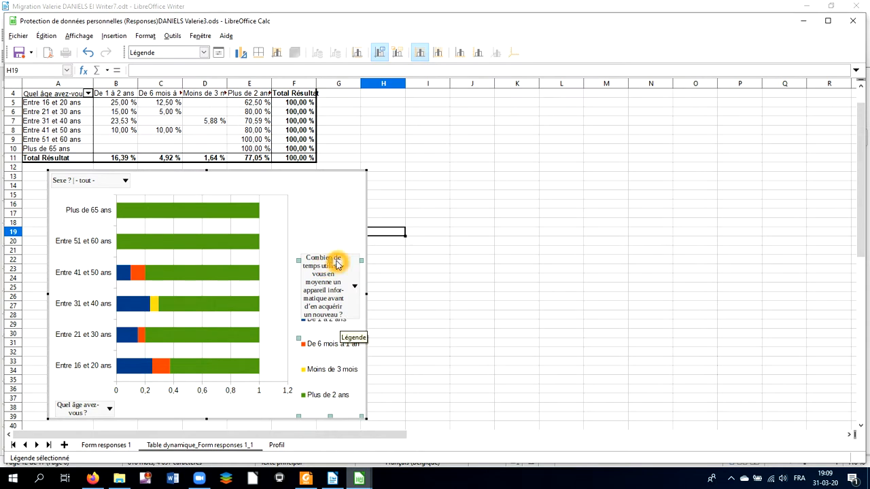
click(343, 234)
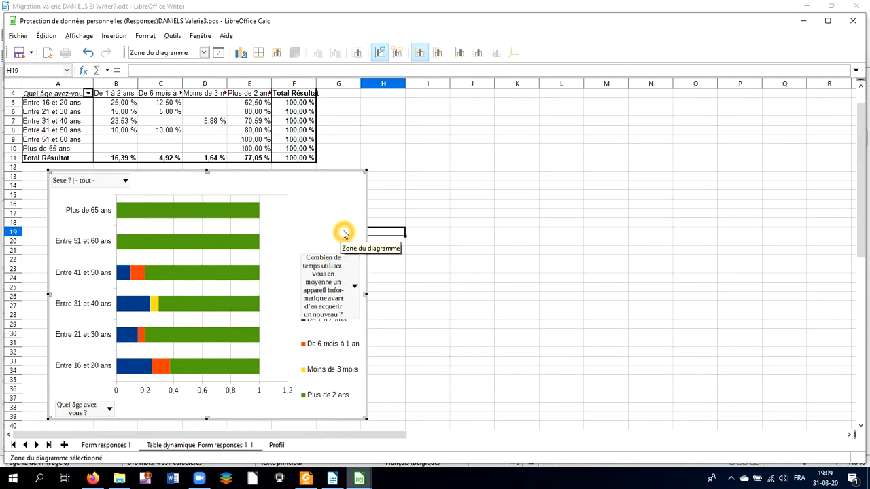
click(313, 333)
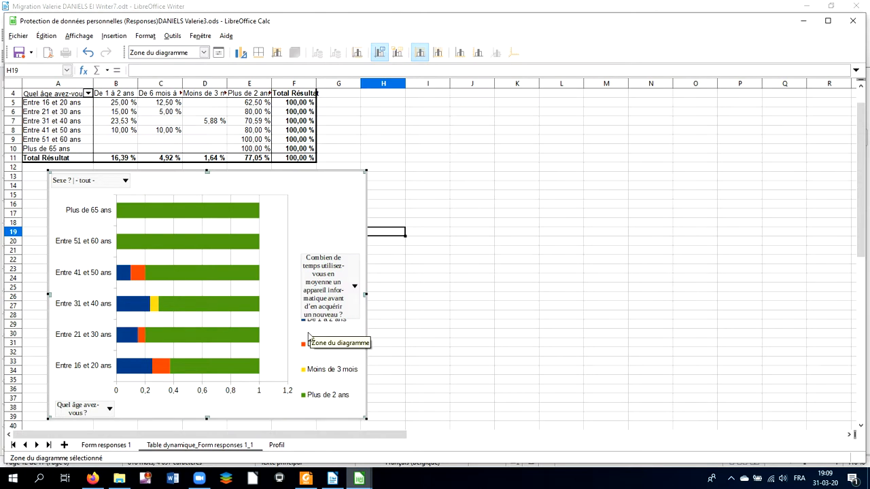
click(327, 385)
click(353, 392)
click(107, 226)
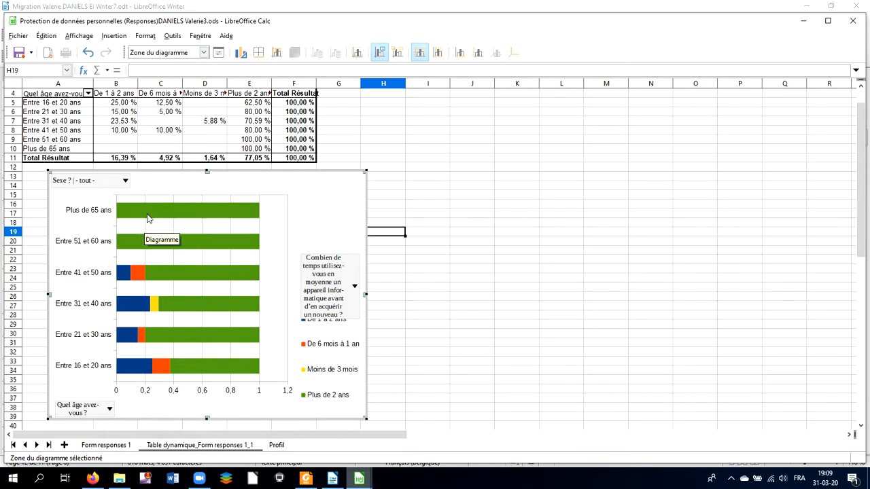
click(124, 215)
click(261, 216)
click(254, 214)
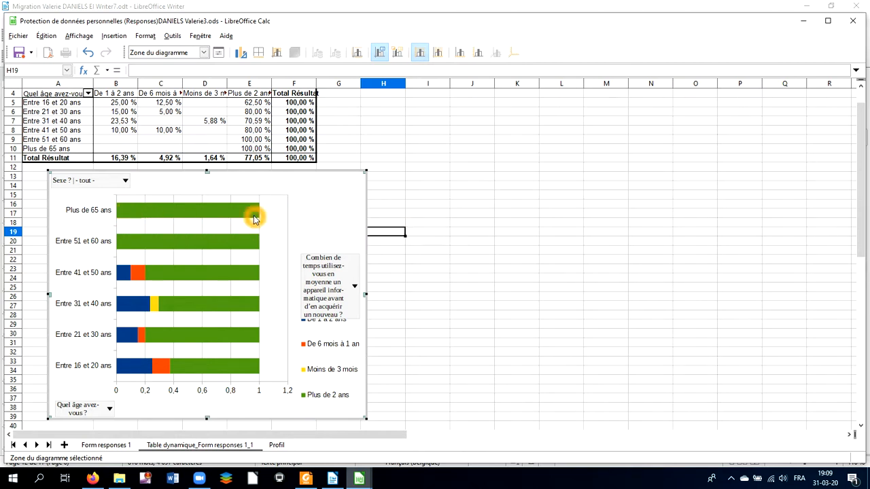
click(249, 155)
click(257, 155)
click(263, 152)
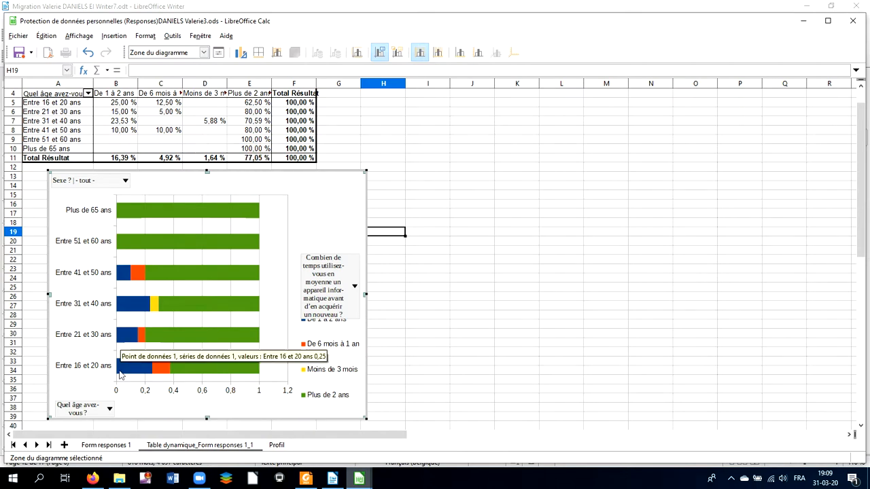
click(141, 241)
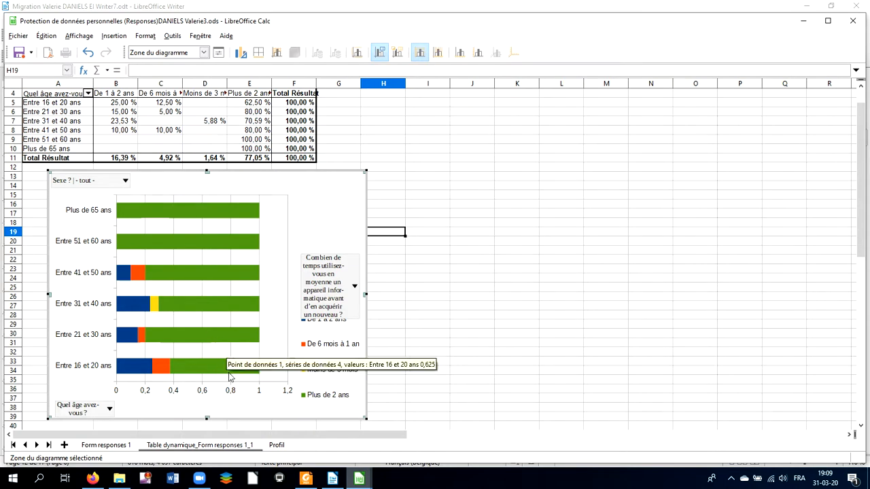
click(332, 338)
click(331, 343)
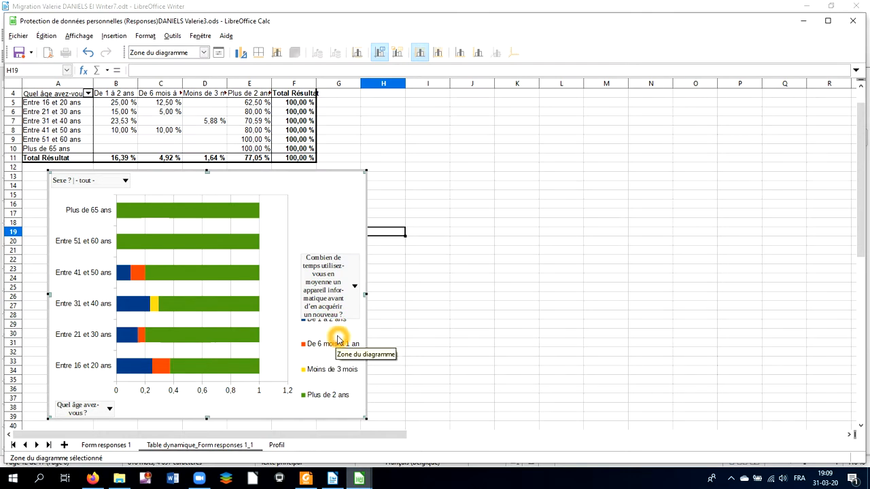
click(325, 385)
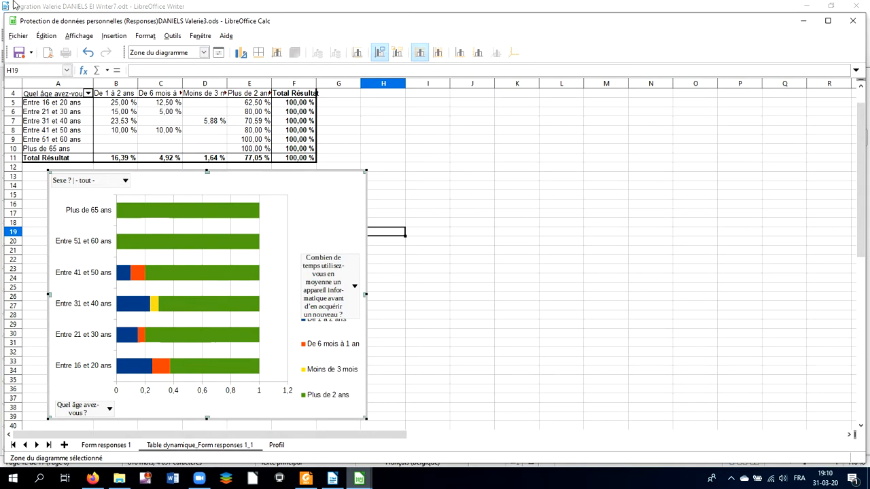
click(200, 105)
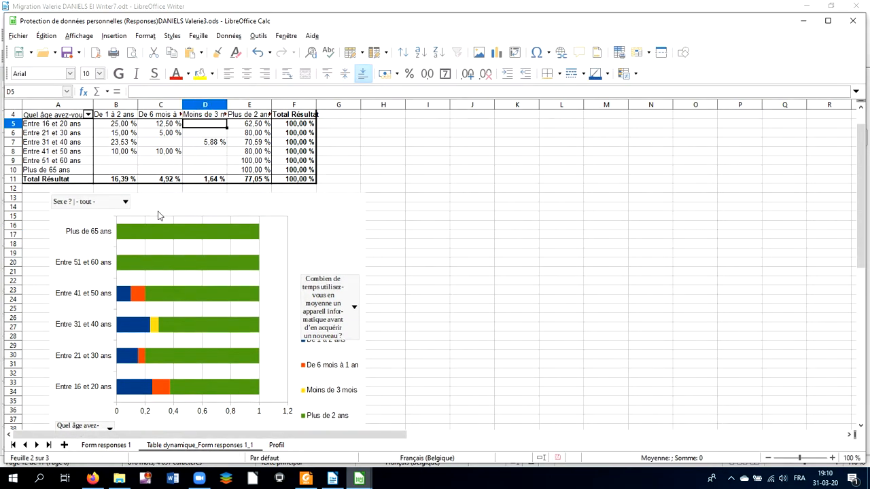
Step: On the Form responses 1 sheet, filter the usage-duration column to show only 'Moins de 3 mois'
click(95, 446)
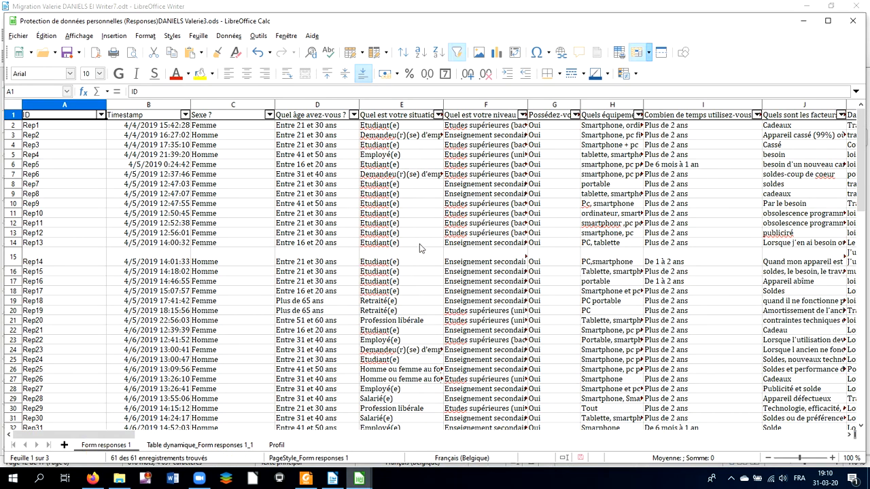
click(757, 116)
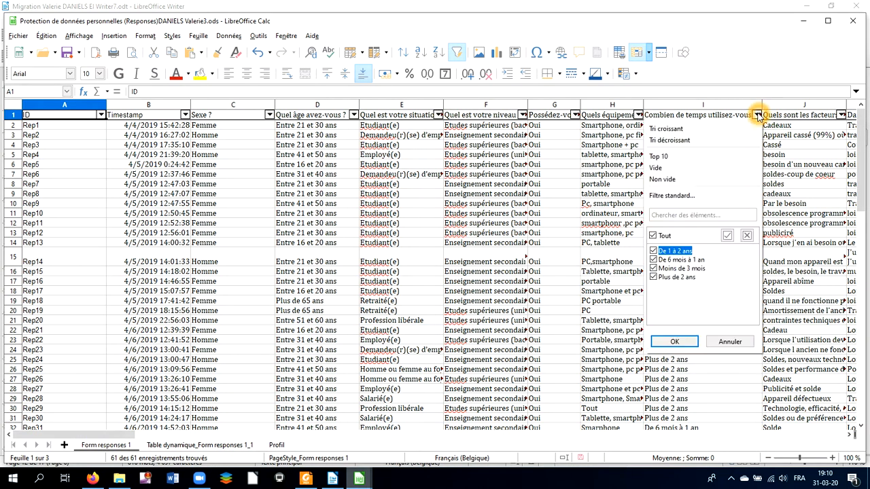
click(758, 116)
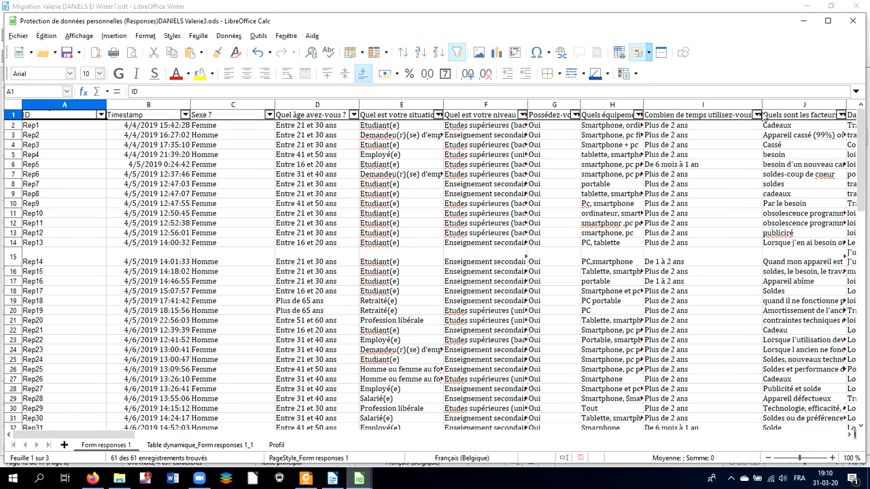
click(757, 116)
click(758, 116)
click(229, 38)
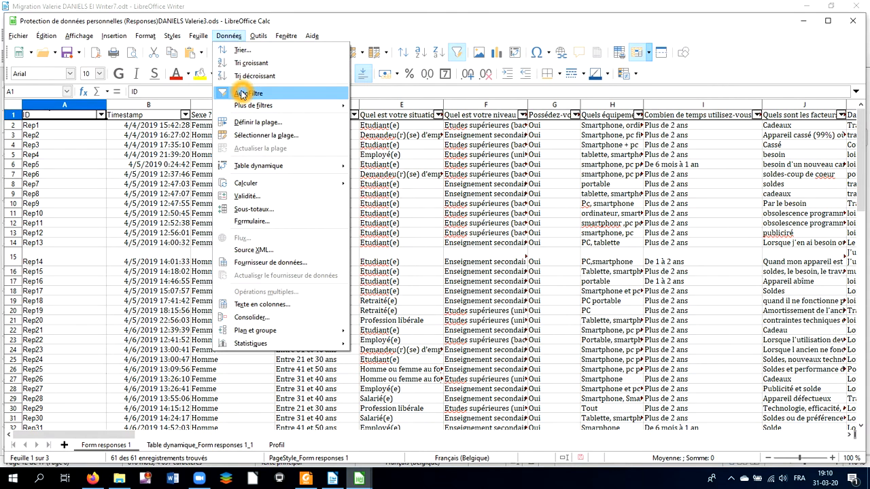
click(234, 36)
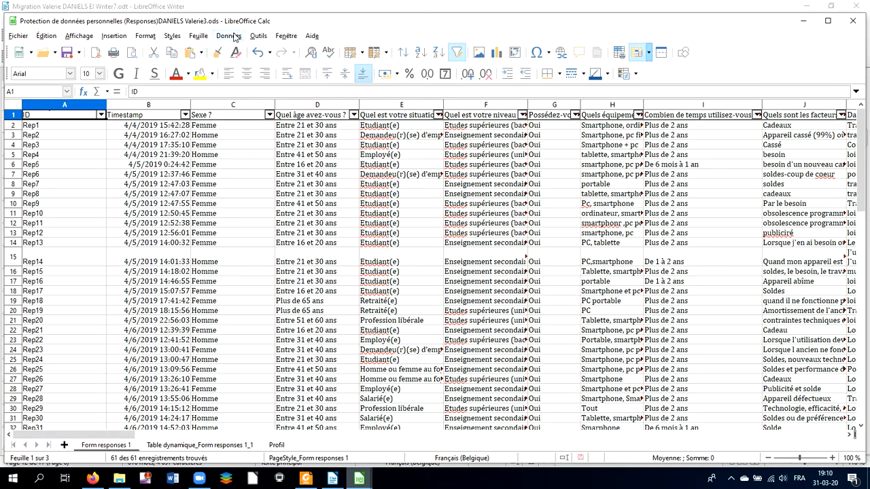
click(757, 115)
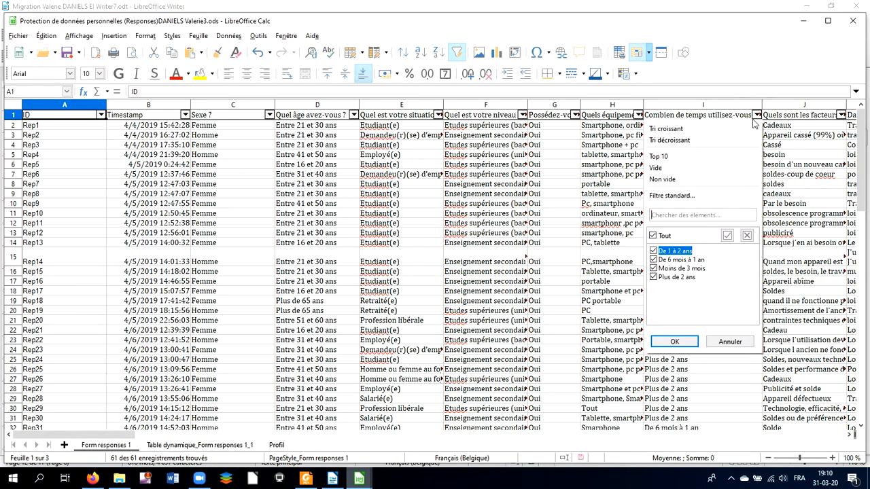
click(654, 251)
click(654, 277)
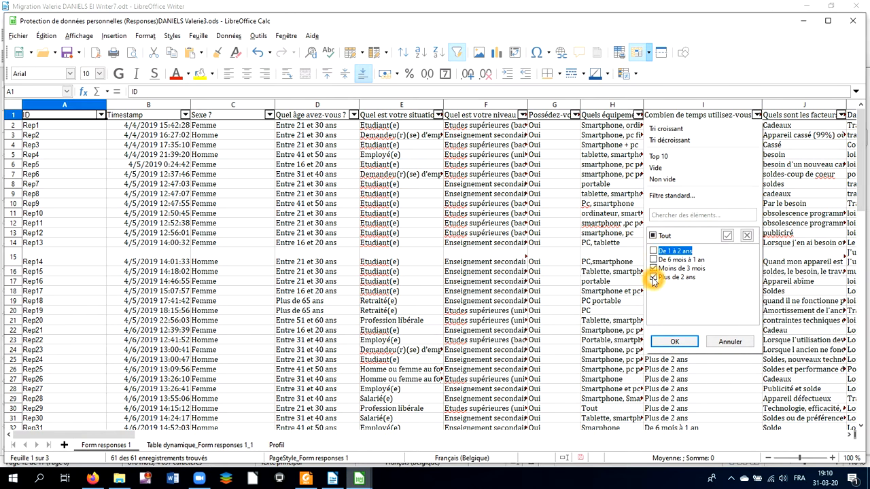
click(669, 340)
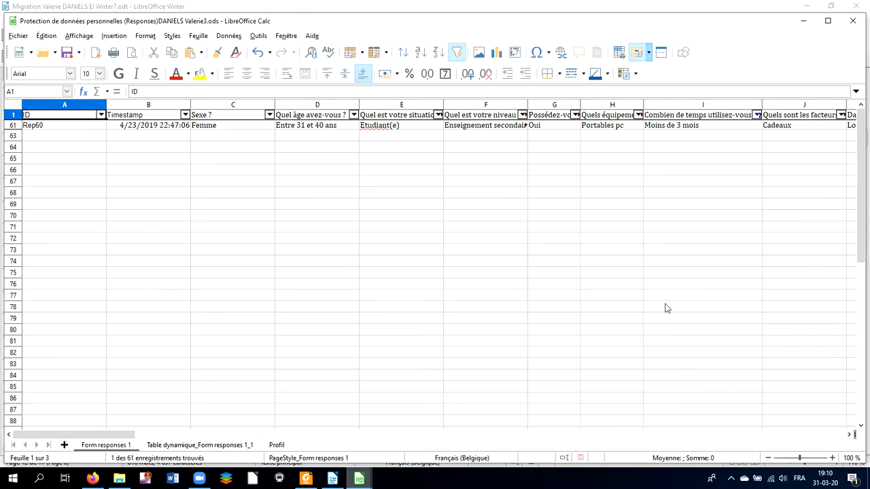
Step: Prefix the 'Moins de 3 mois' answer with '1.' so it reads '1. Moins de 3 mois'
click(649, 129)
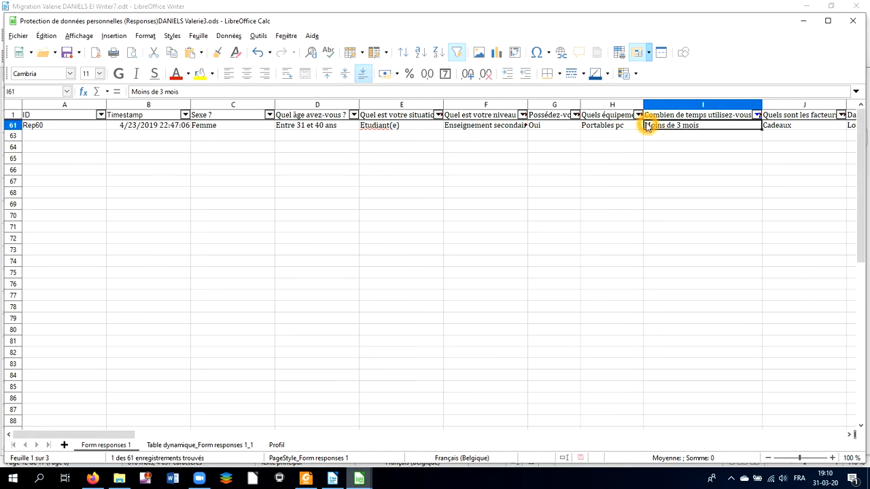
double_click(647, 126)
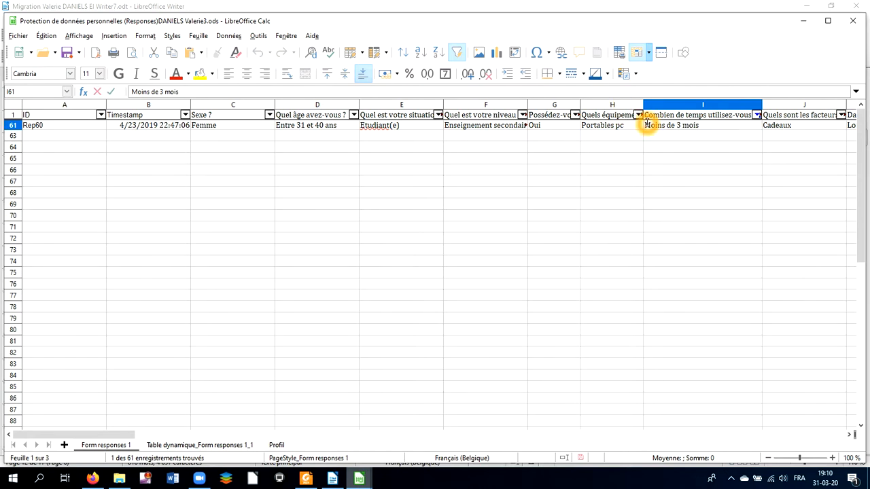
text(1.)
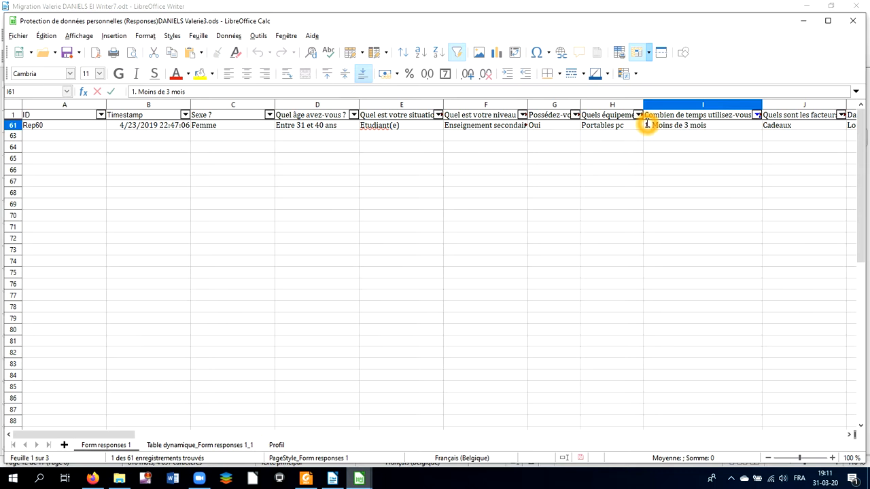
key(Return)
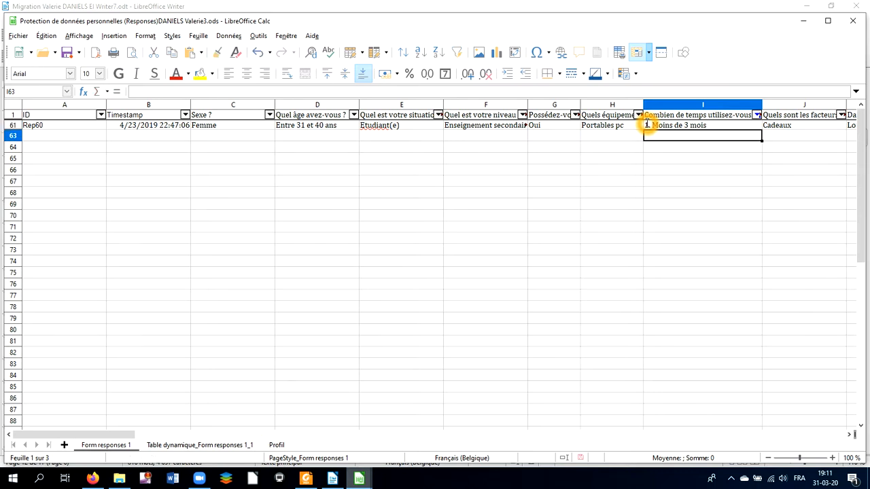
Step: Change the usage-duration filter to show only 'De 6 mois à 1 an'
click(756, 115)
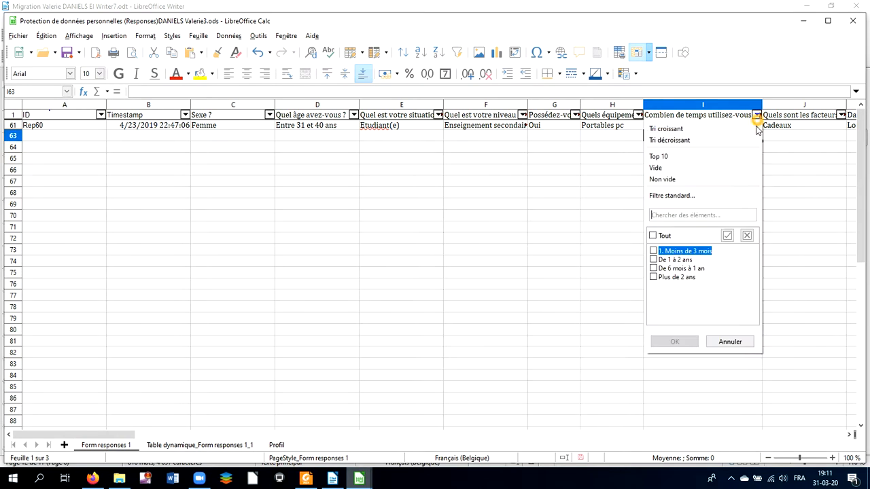
click(653, 268)
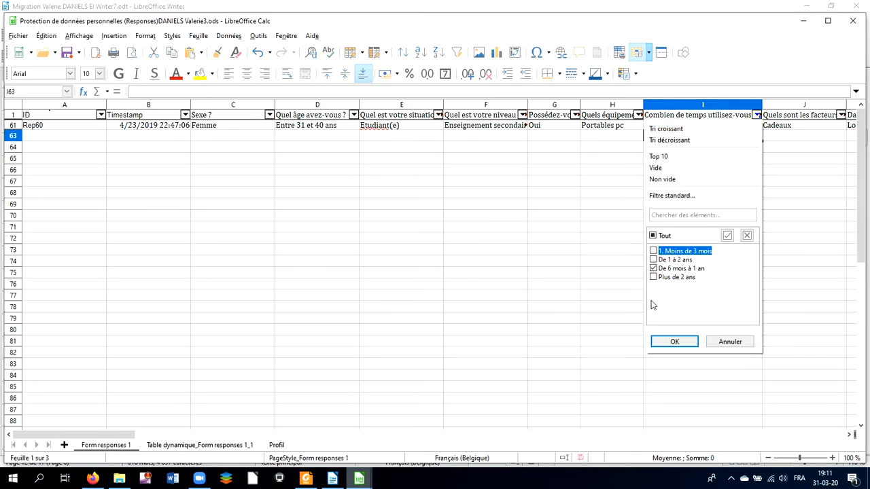
click(684, 345)
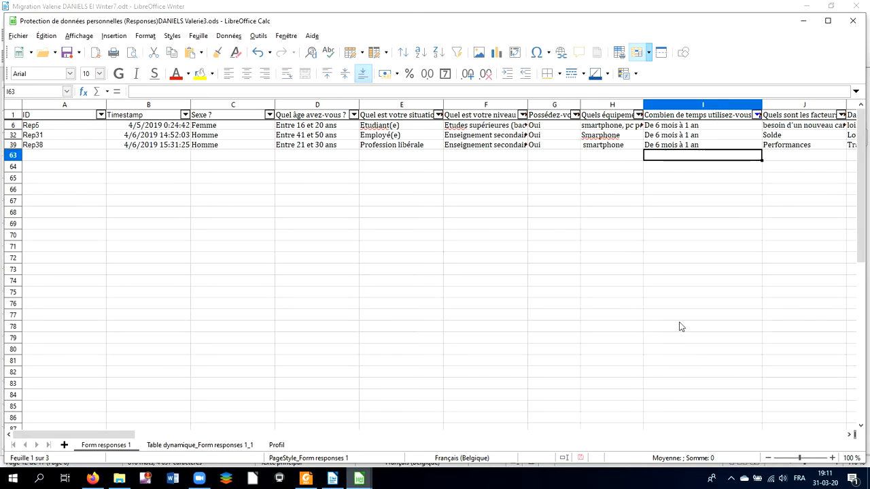
Step: Prefix the first 'De 6 mois à 1 an' answer with '2.' so it reads '2. De 6 mois à 1 an'
click(649, 126)
double_click(649, 126)
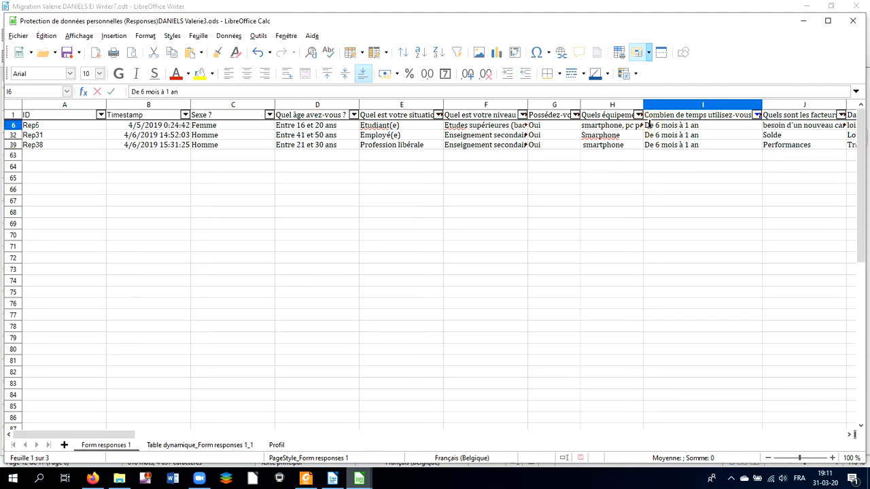
click(642, 126)
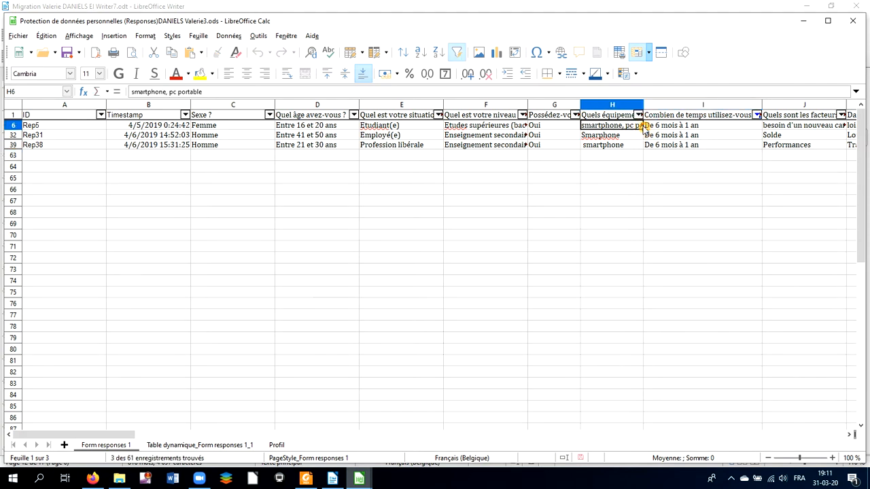
click(647, 126)
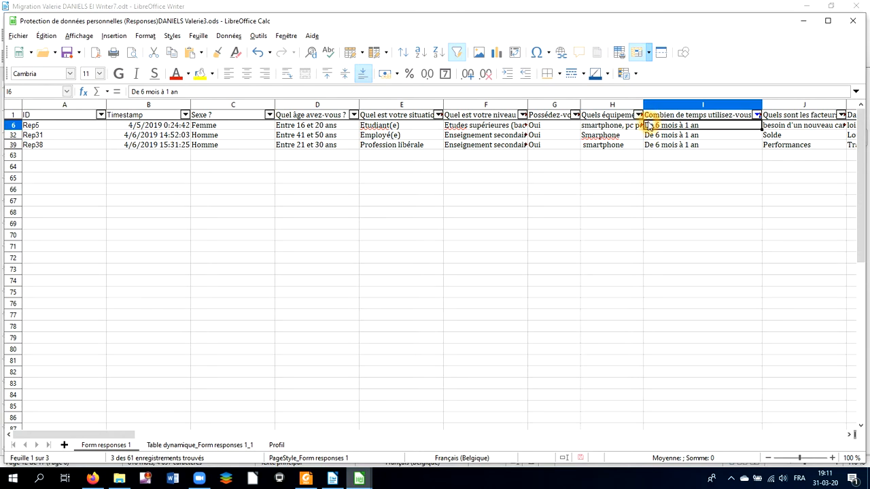
double_click(647, 128)
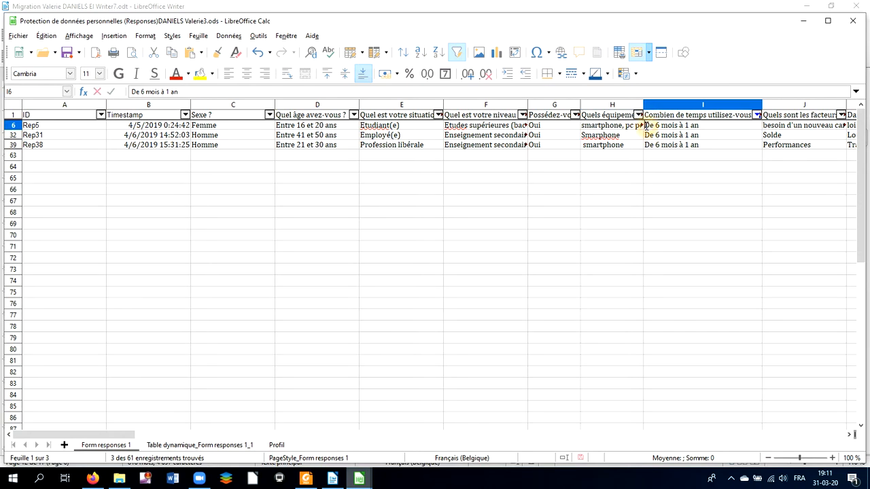
text(2.)
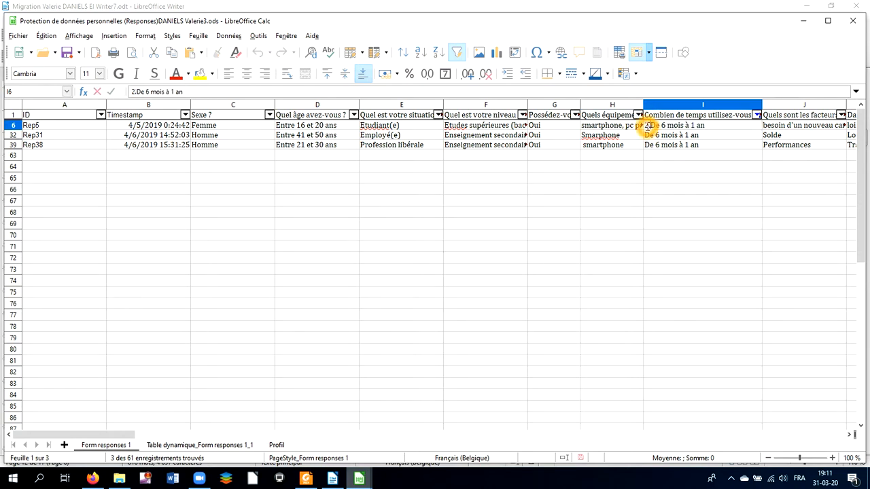
key(Return)
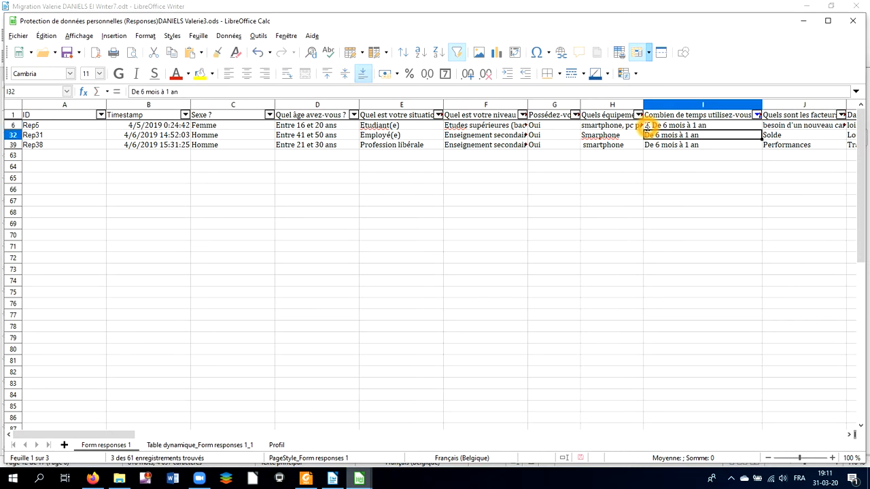
Step: Copy the '2. De 6 mois à 1 an' cell and select the remaining matching duration cells to replace
click(666, 169)
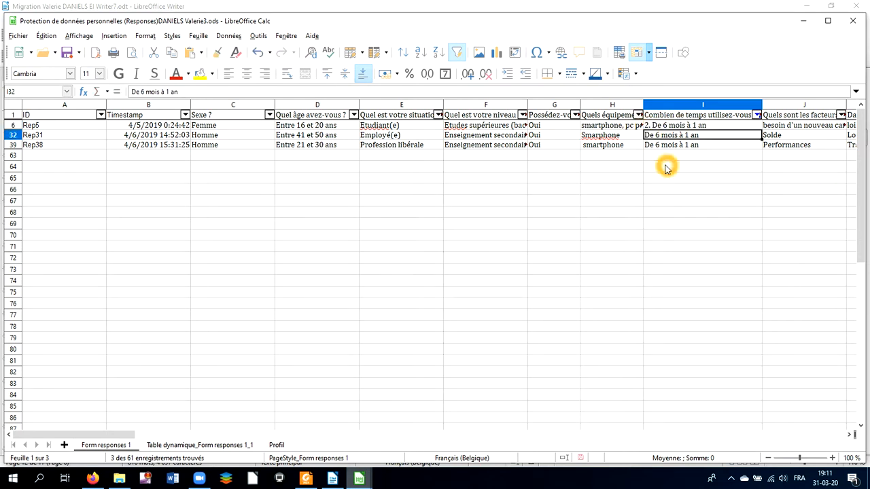
click(680, 127)
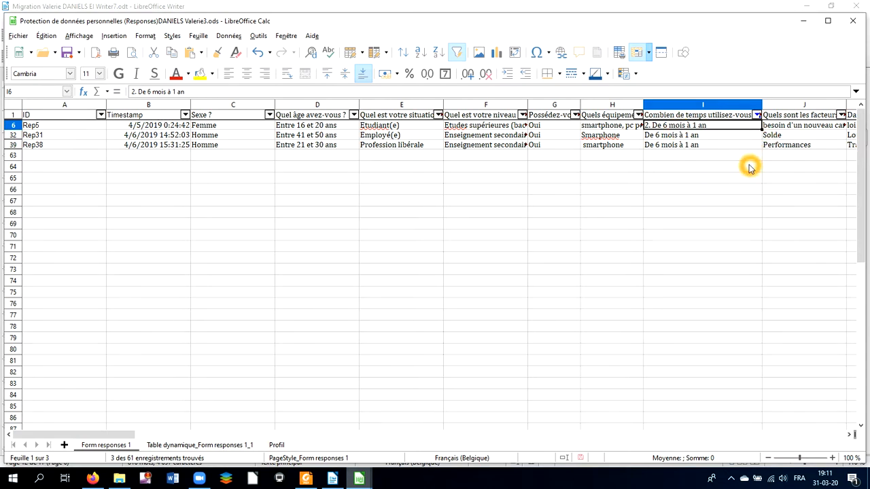
click(727, 136)
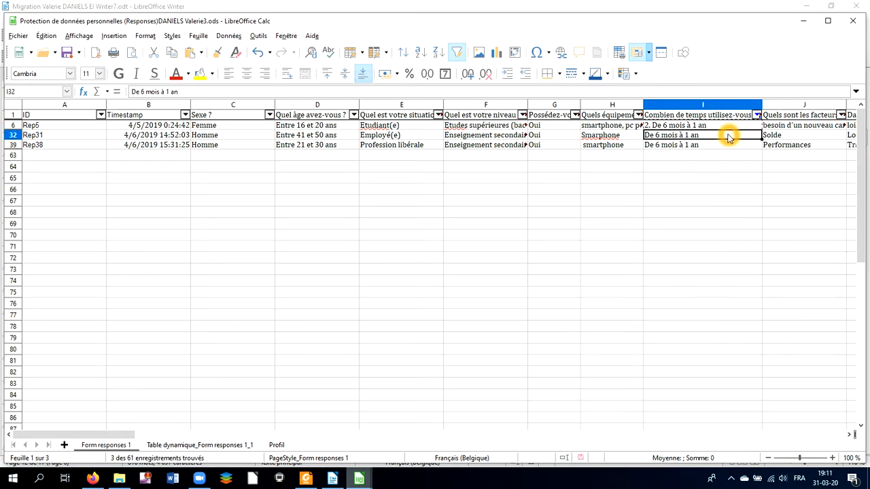
key(ctrl+c)
click(731, 142)
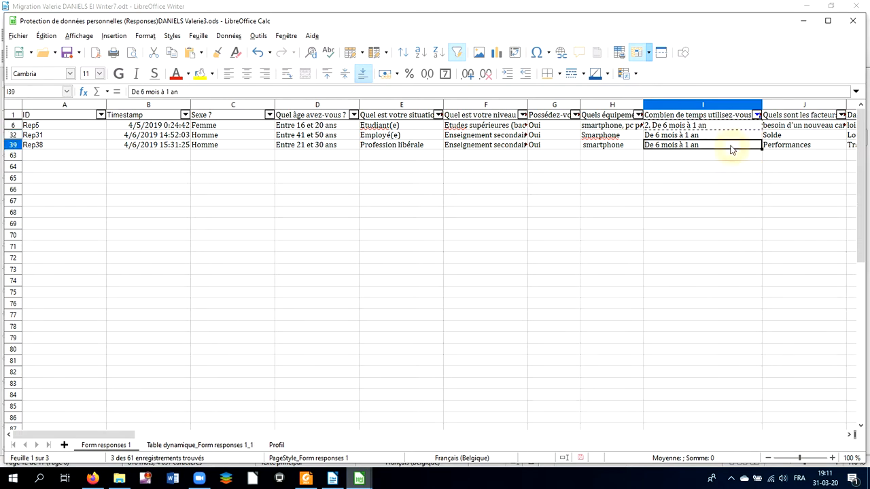